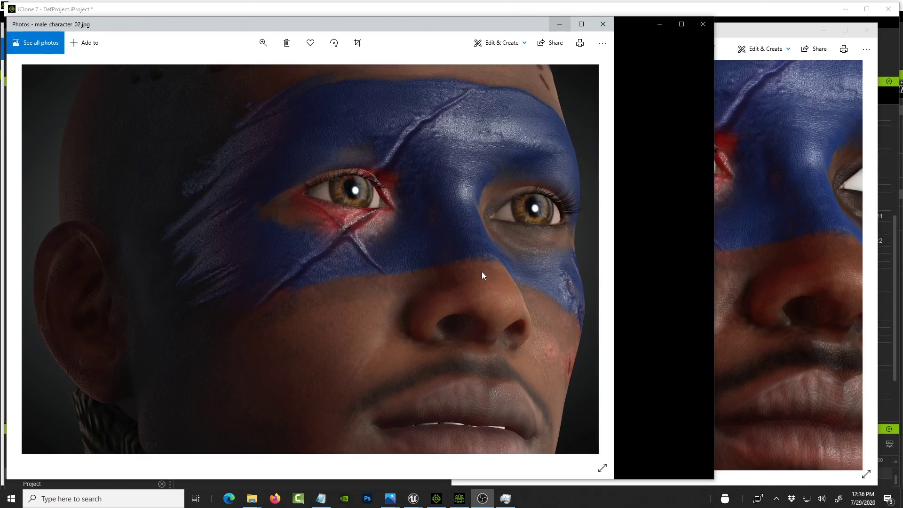
Compare the face renders male_character_02.jpg and male_character_07.jpg, alternating between the two images
click(763, 235)
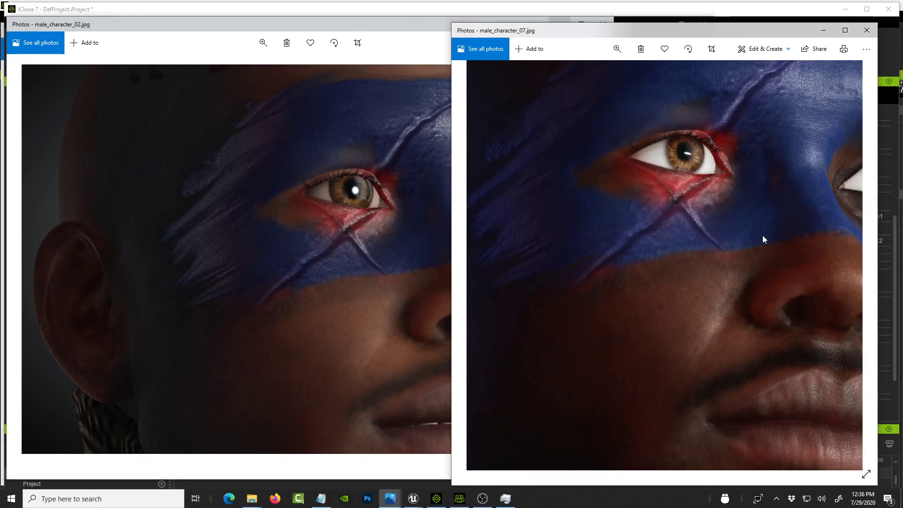
click(321, 284)
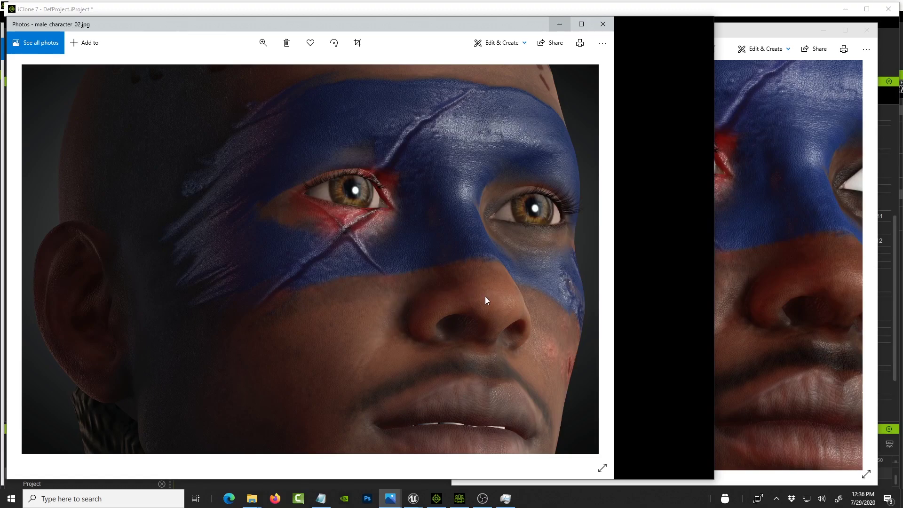
right_click(441, 303)
click(369, 301)
click(768, 300)
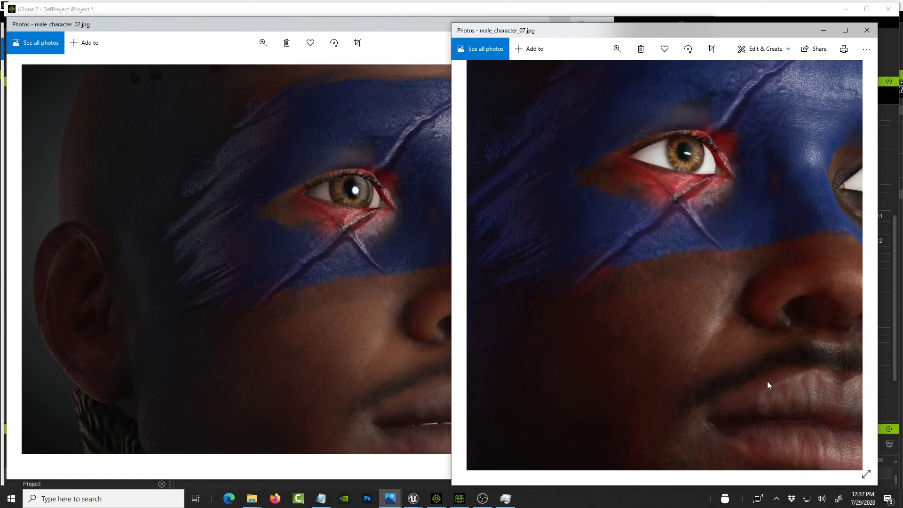
click(311, 278)
click(782, 255)
click(411, 214)
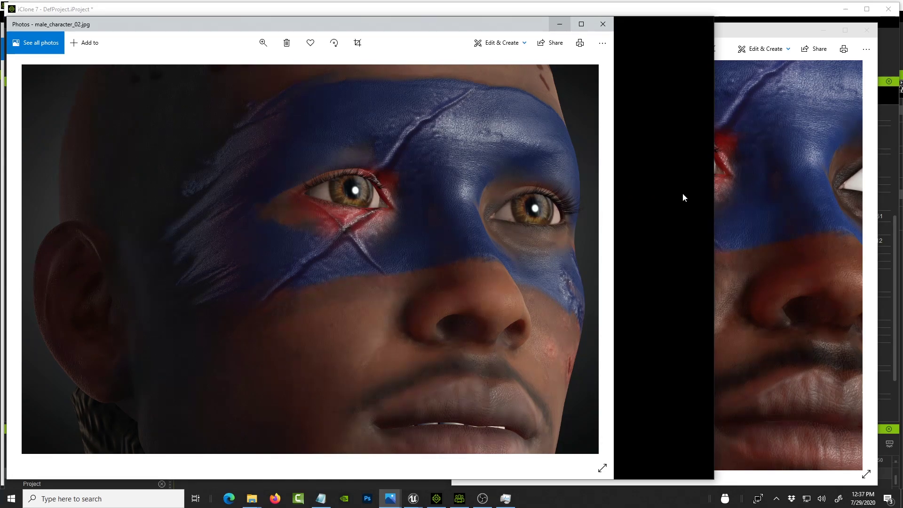
click(762, 207)
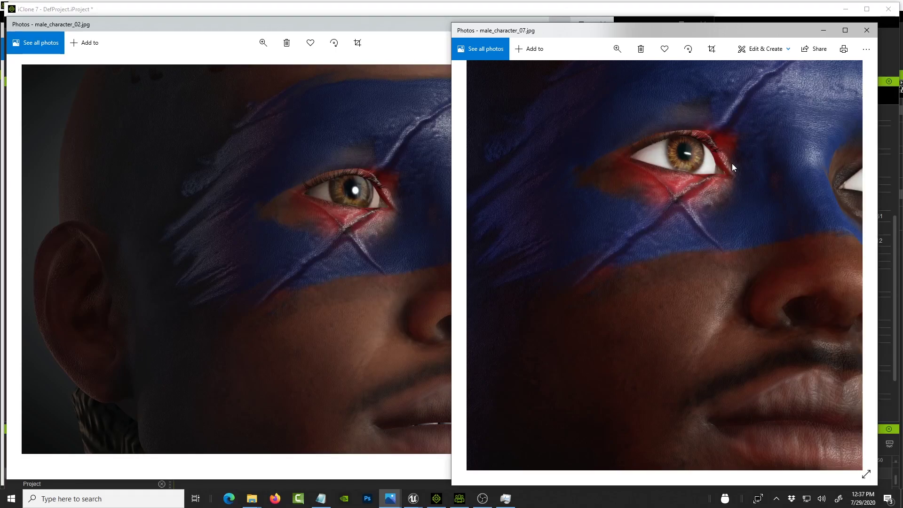
Maximize male_character_07.jpg and view it at actual size
right_click(733, 174)
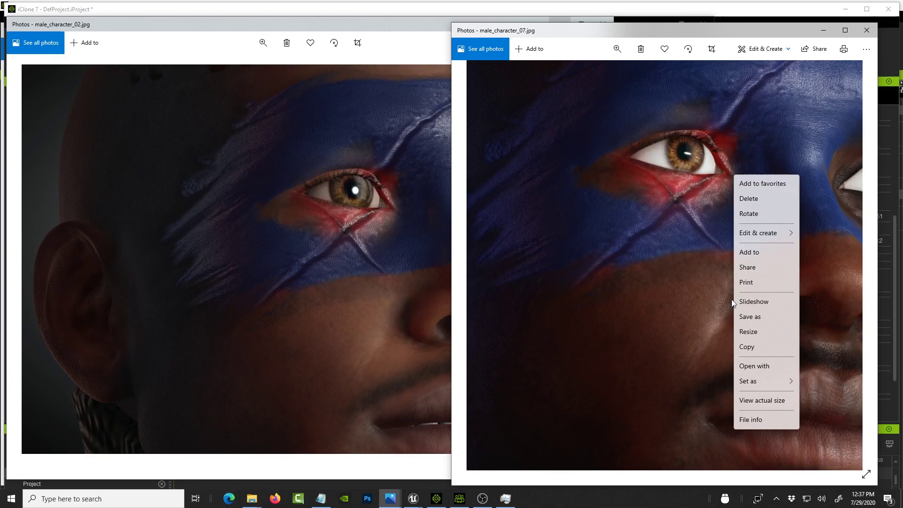
click(774, 401)
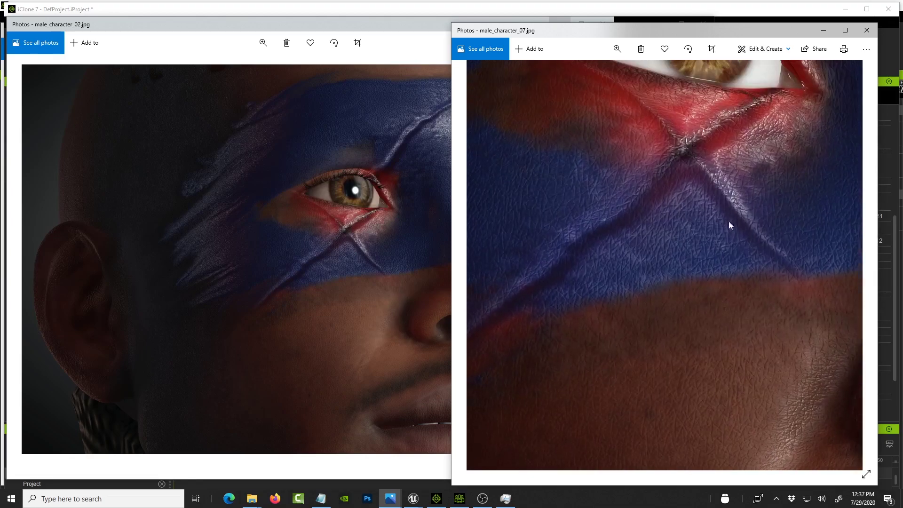
click(844, 30)
right_click(489, 180)
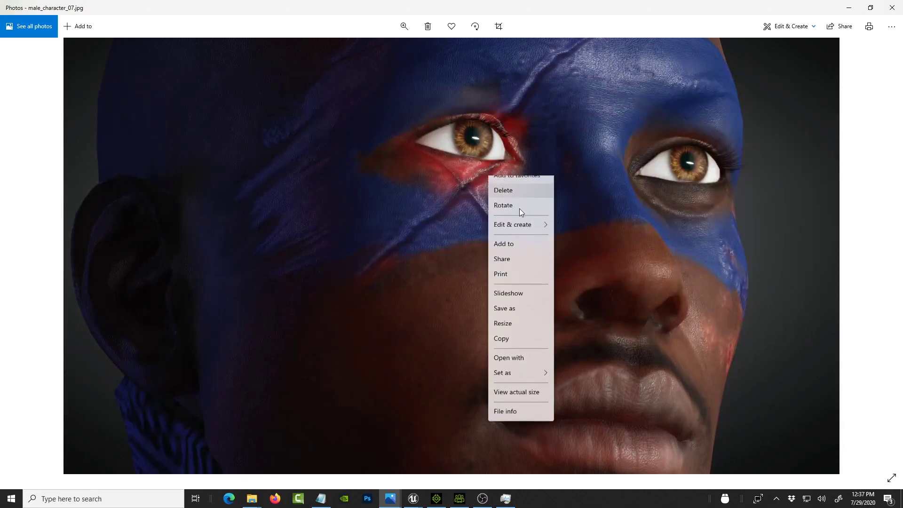
click(515, 403)
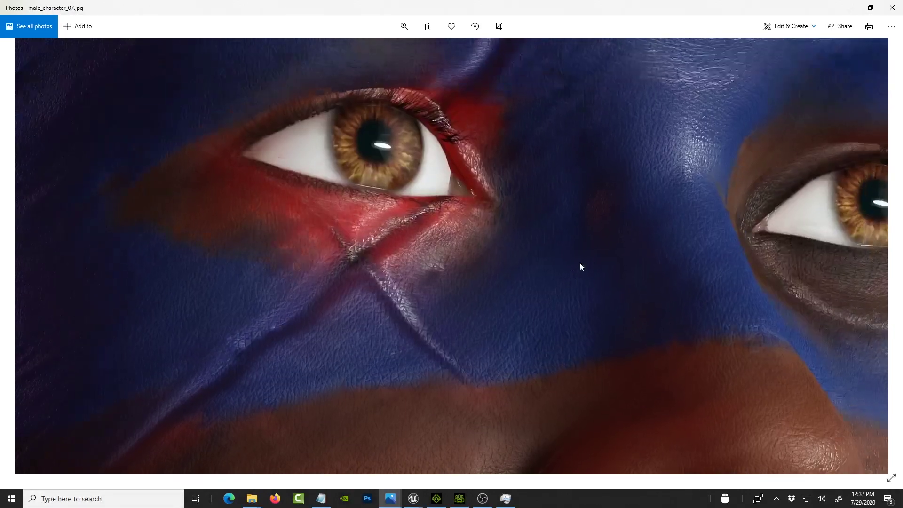
Inspect the eyes, scar, nose and skin texture in the enlarged male_character_07.jpg, and minimize it to return to male_character_02.jpg
drag(579, 264, 458, 315)
drag(728, 266, 664, 207)
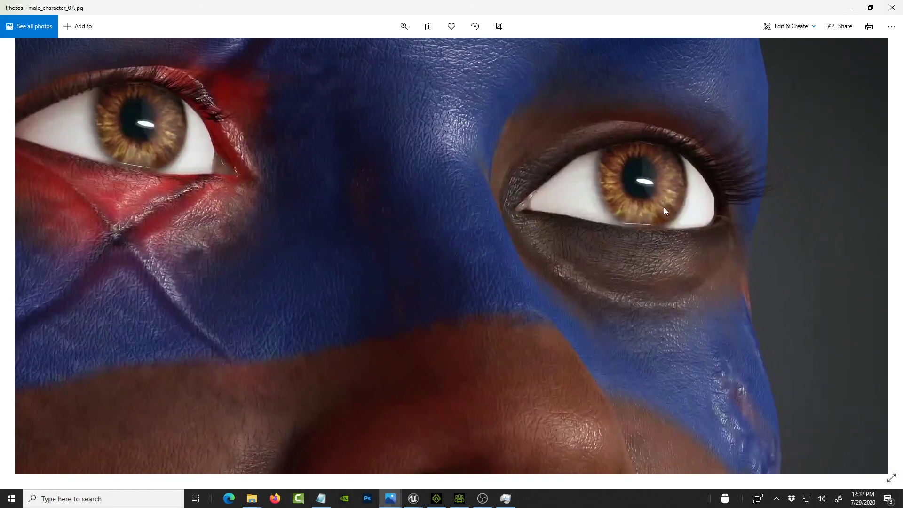
drag(656, 262, 766, 167)
drag(574, 272, 712, 131)
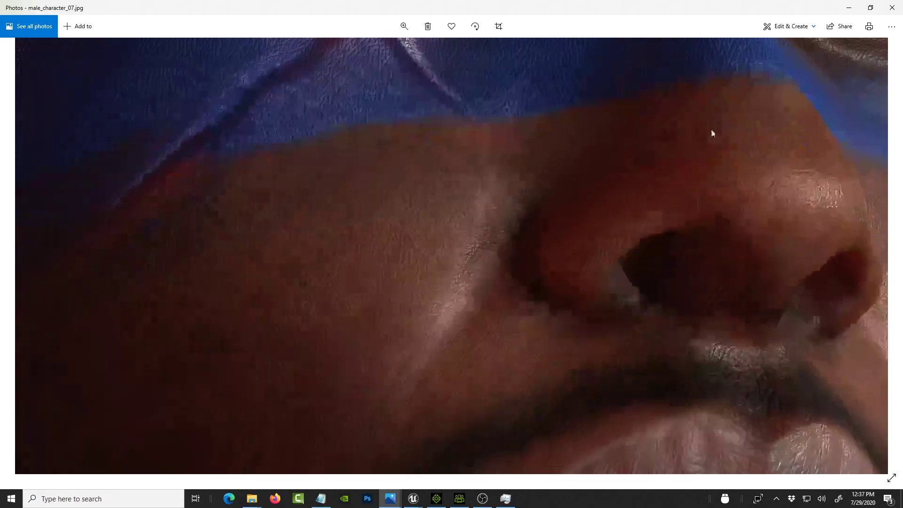
drag(559, 208, 683, 179)
drag(517, 188, 612, 270)
drag(639, 98, 637, 209)
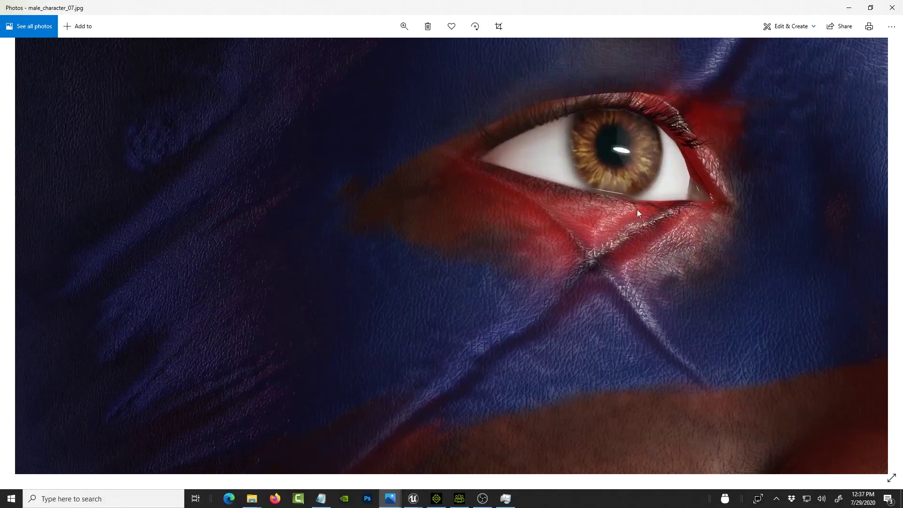
drag(678, 156, 541, 265)
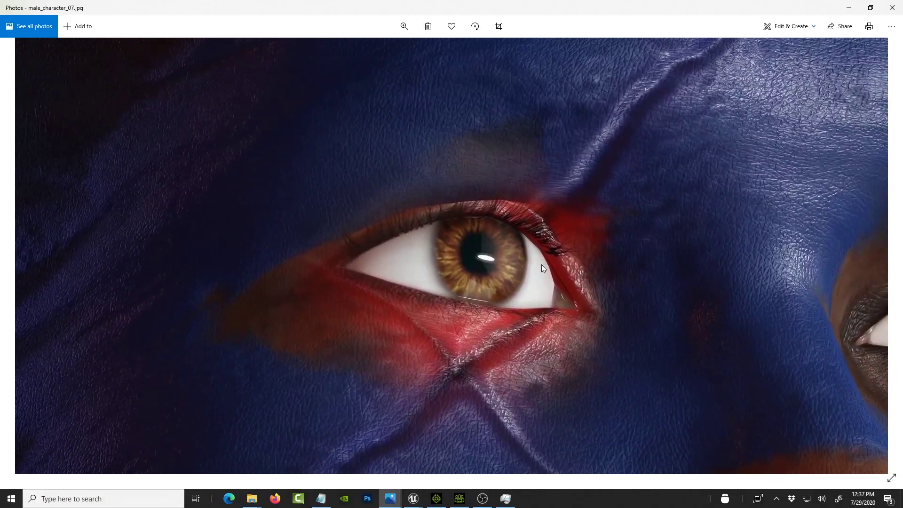
click(848, 7)
right_click(441, 202)
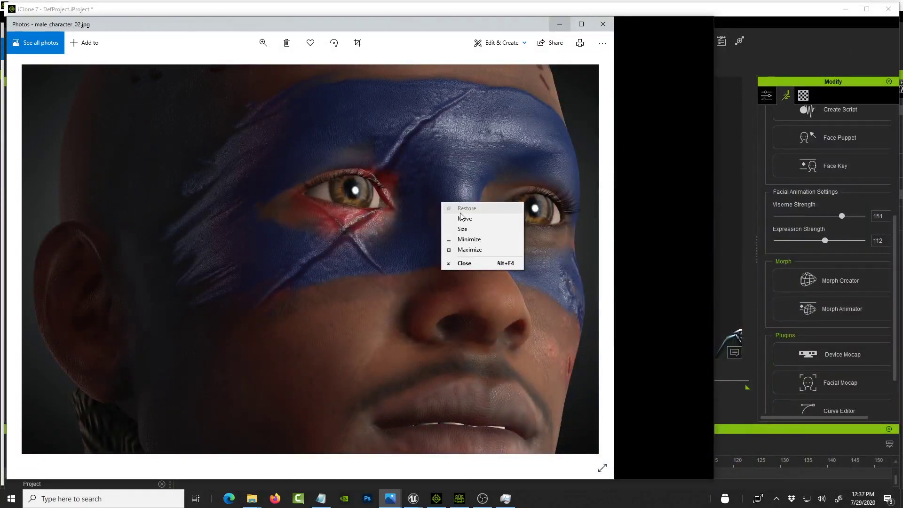
click(439, 190)
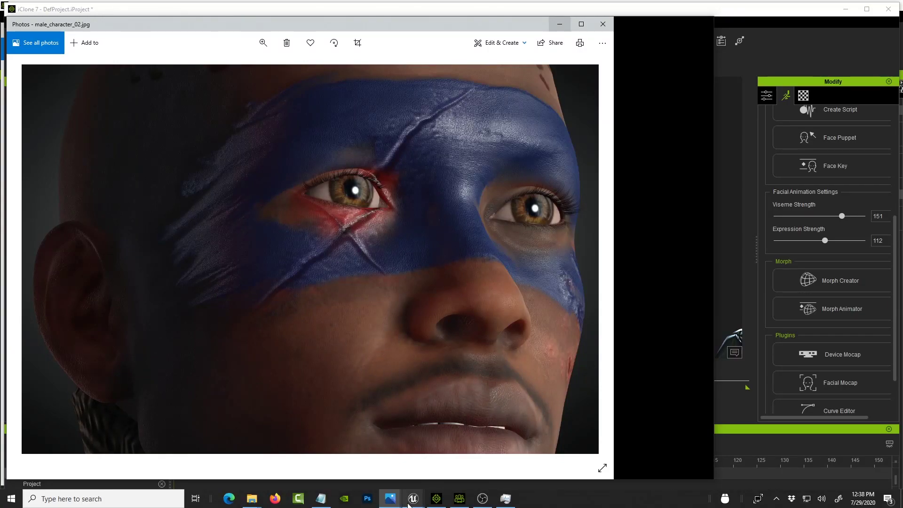
Bring male_character_07.jpg back up and examine the scar, cheek, nose and both eyes up close
mouse_move(393, 503)
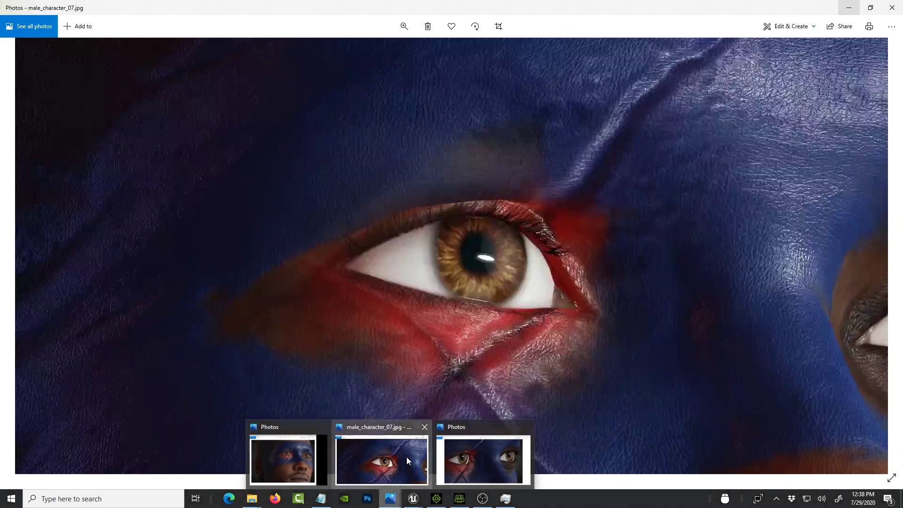
click(406, 456)
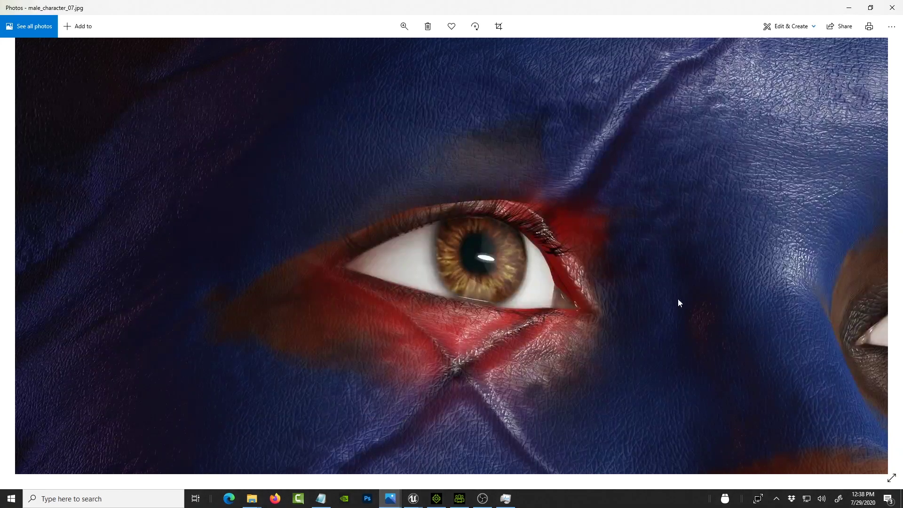
drag(436, 274, 597, 53)
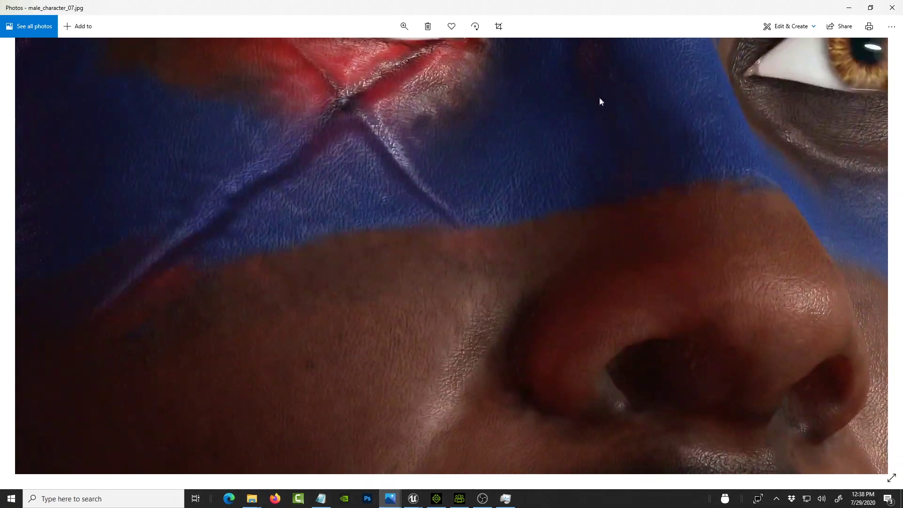
drag(624, 217, 679, 302)
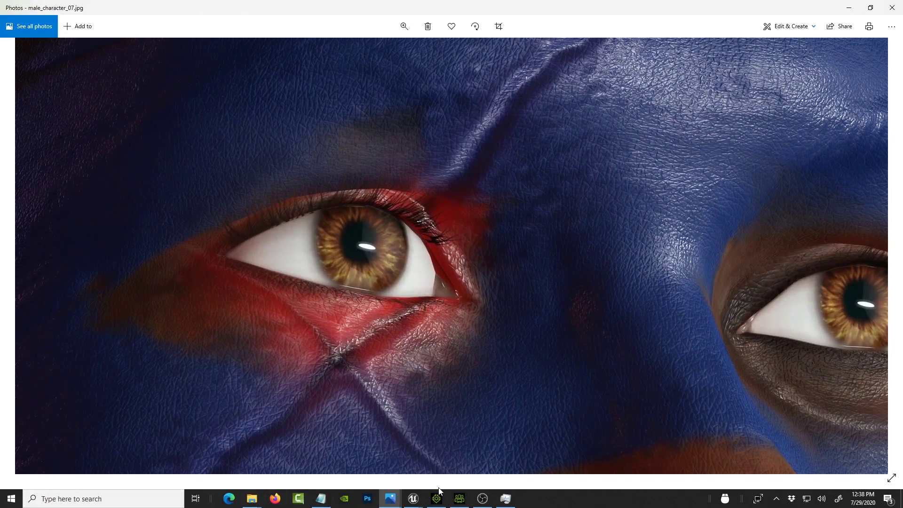
Switch to Character Creator 3 and examine the trooper's head, face paint, scars and white eye from several angles and distances
click(458, 499)
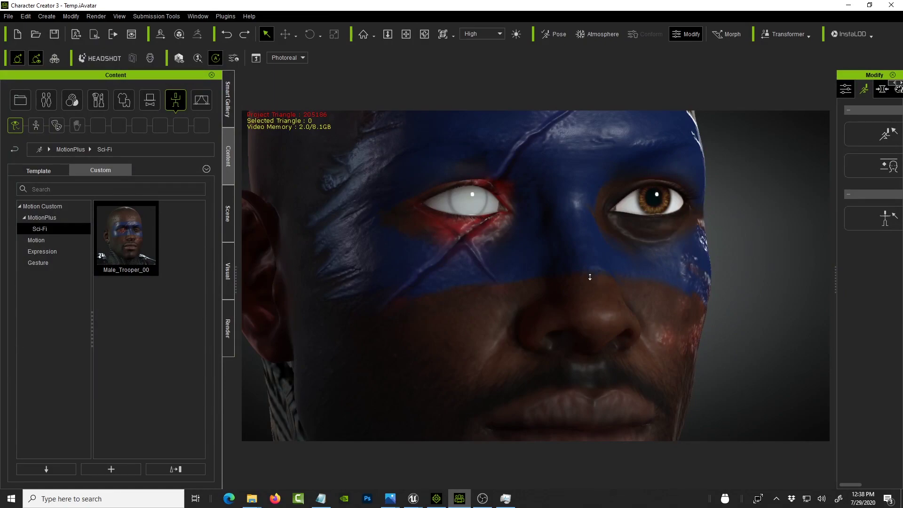
scroll(589, 277, down, 4)
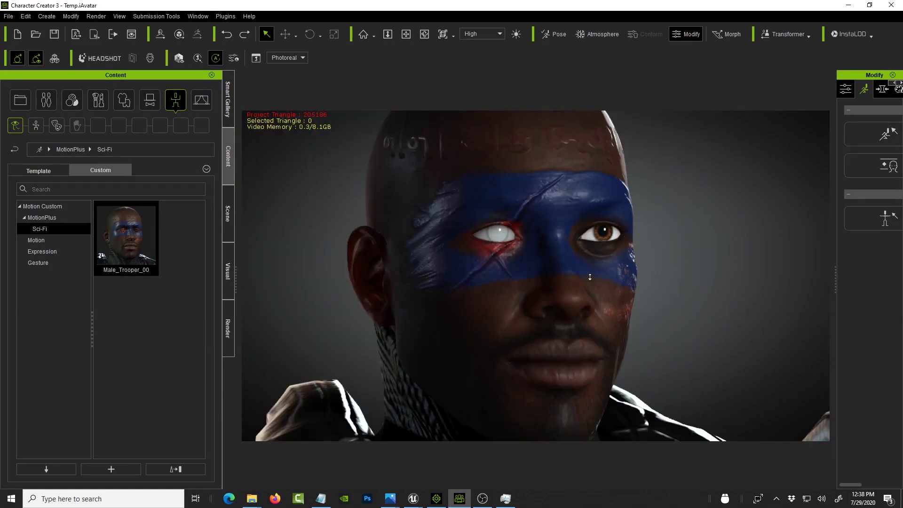
scroll(590, 277, down, 2)
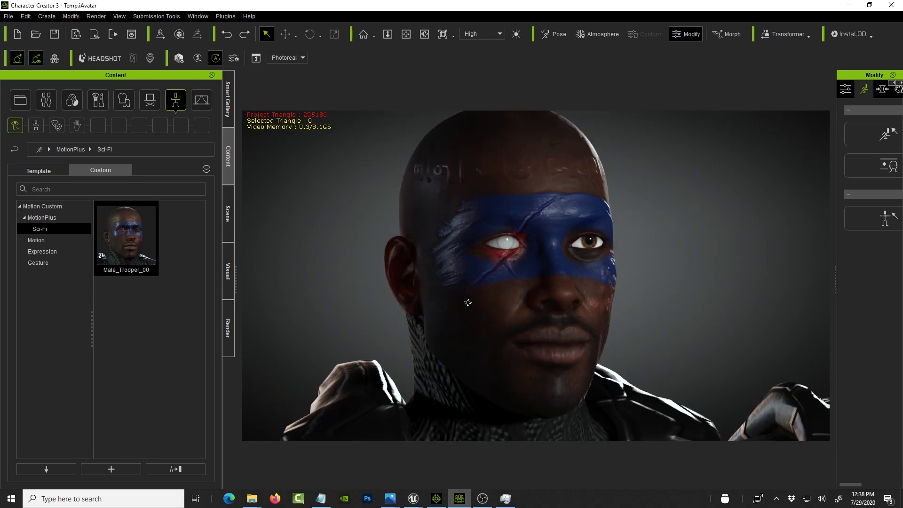
alt+right_drag(468, 302, 459, 302)
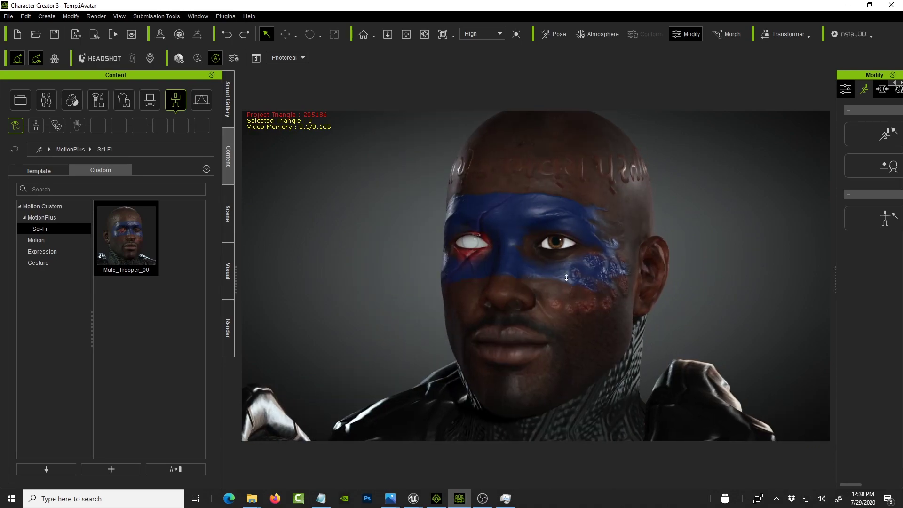
scroll(567, 279, up, 6)
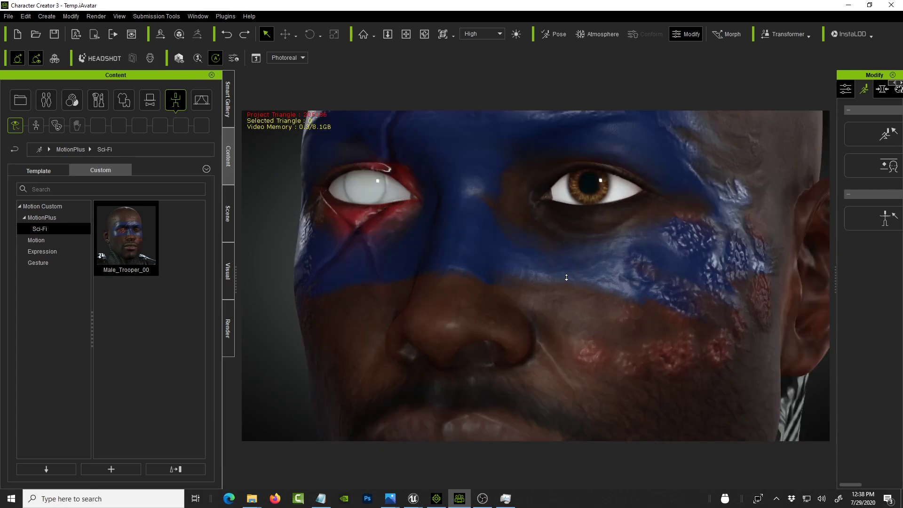
scroll(566, 277, up, 4)
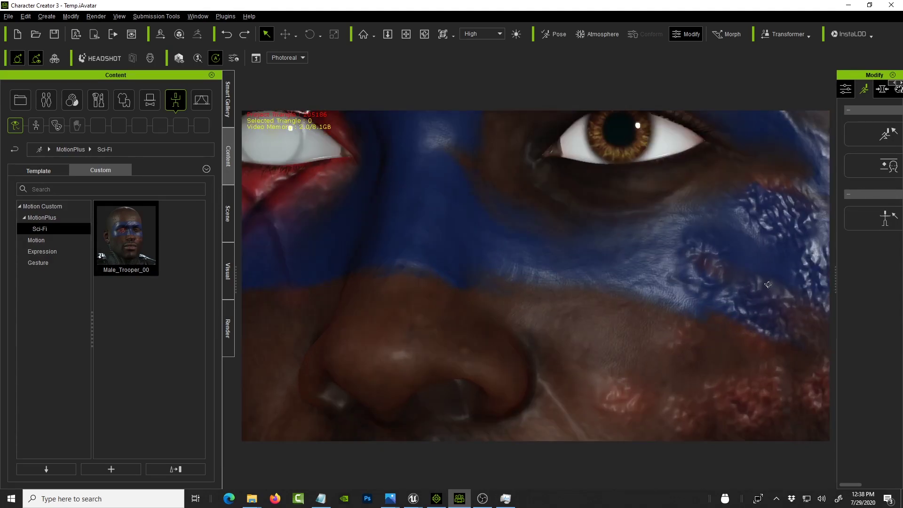
alt+right_drag(768, 285, 768, 285)
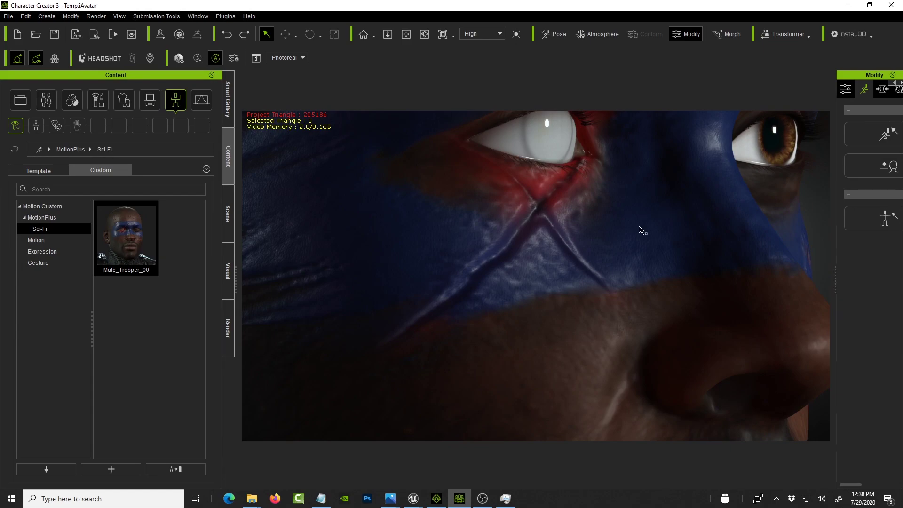
alt+right_drag(639, 226, 533, 206)
alt+drag(545, 227, 596, 325)
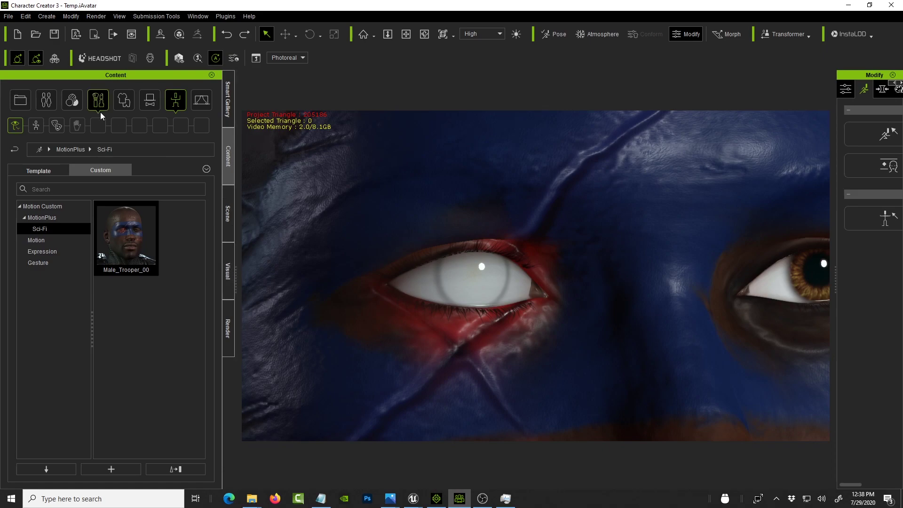
Open the CC3_RTL folder of the actor's Eye templates and look through its eye presets
click(72, 99)
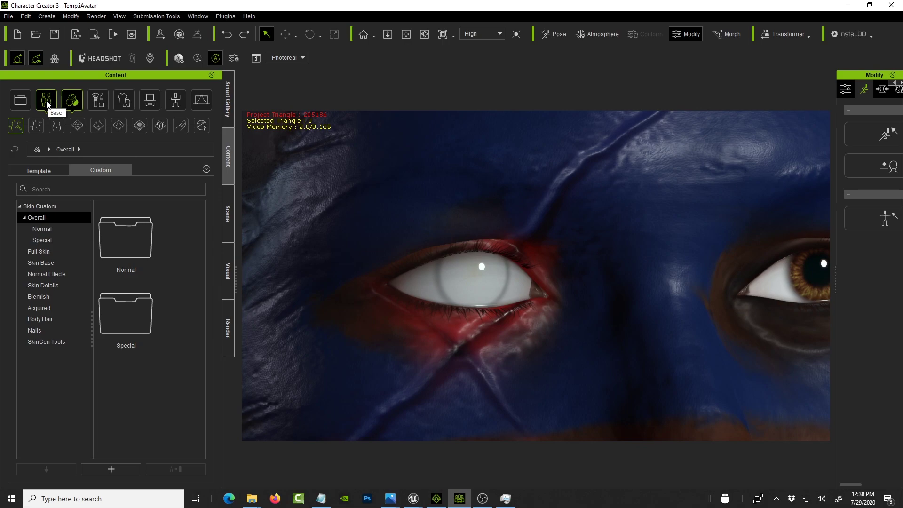
click(46, 100)
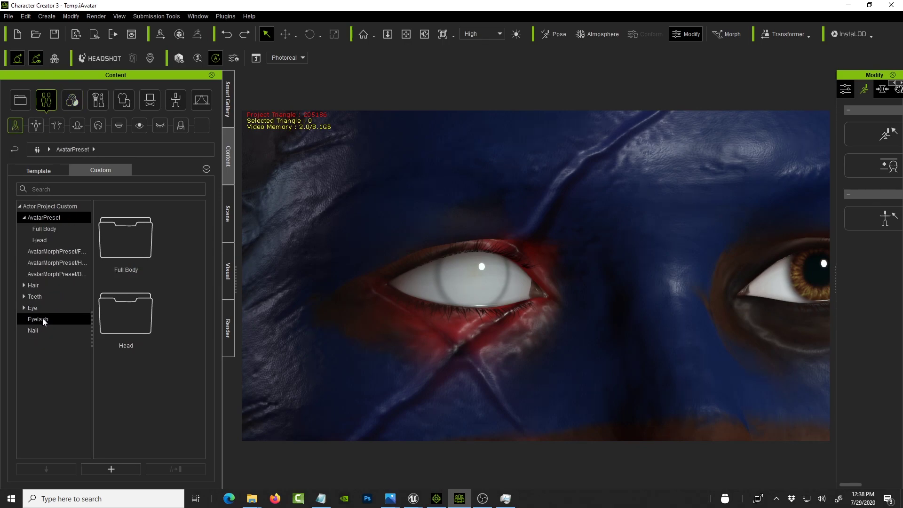
click(39, 308)
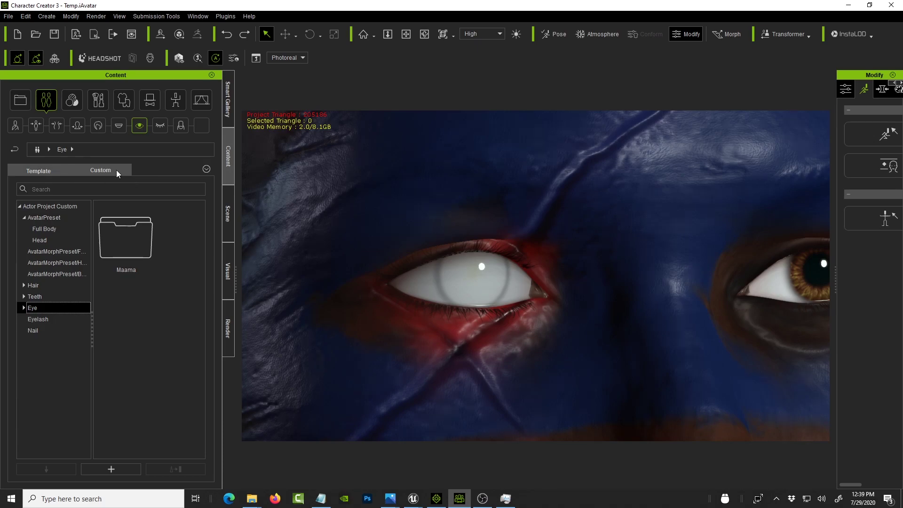
click(46, 174)
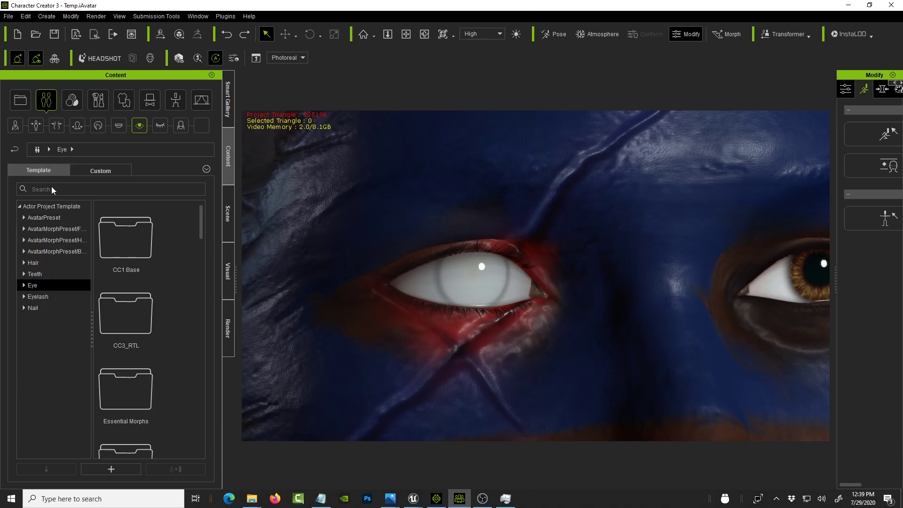
double_click(135, 322)
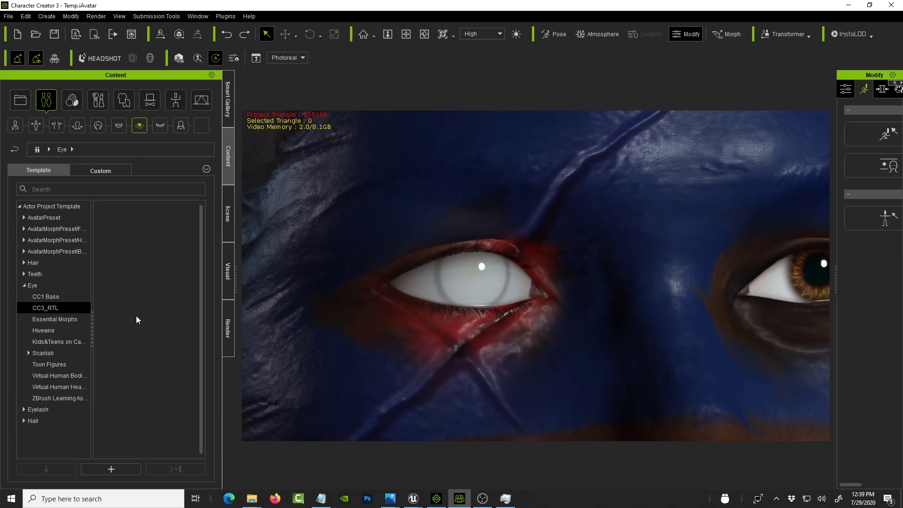
scroll(157, 338, down, 6)
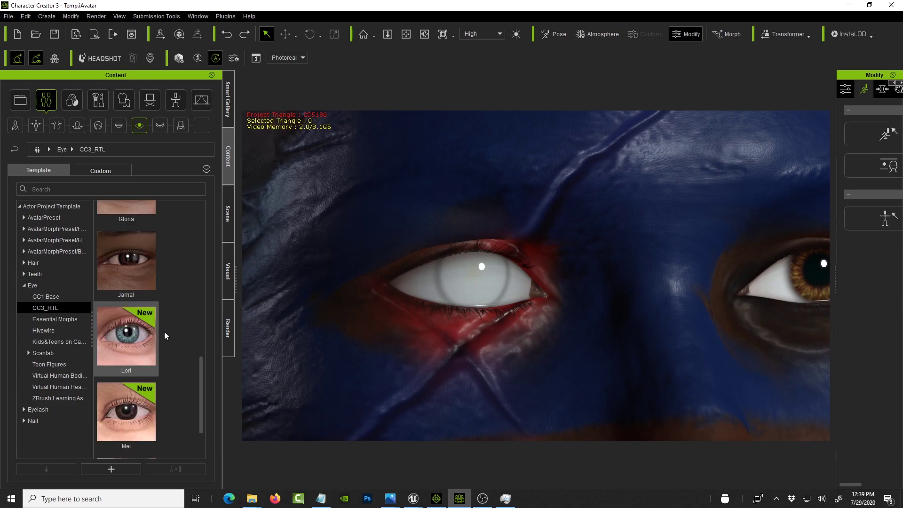
scroll(172, 335, down, 1)
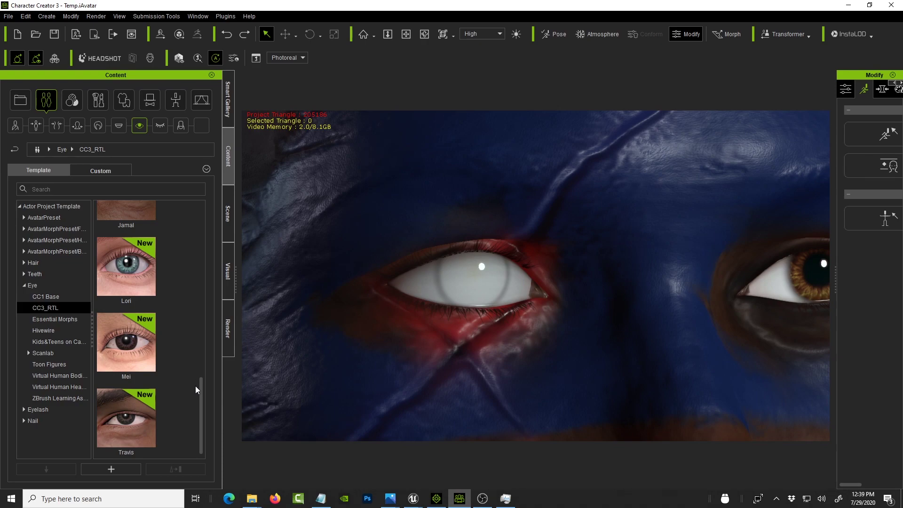
Return to the main Eye template category and look through the numbered presets from Eyes_01 to Eyes_06
click(36, 287)
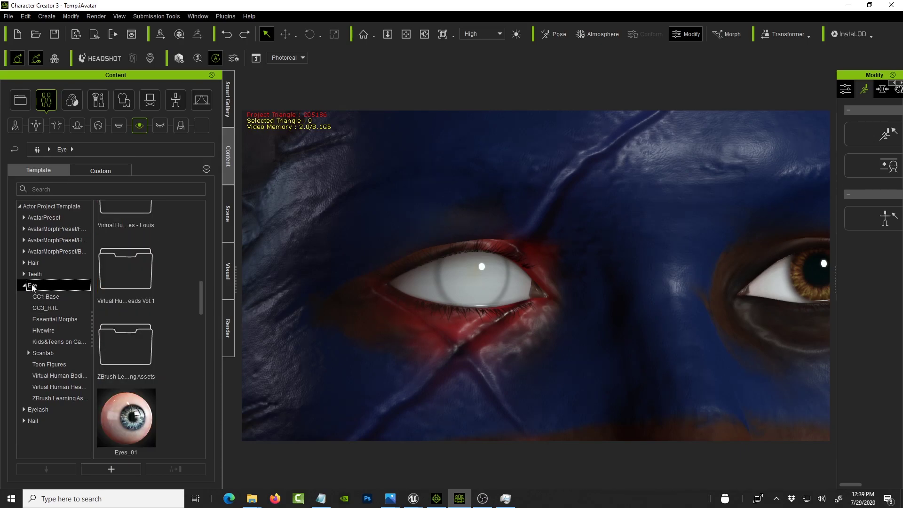
drag(201, 308, 200, 340)
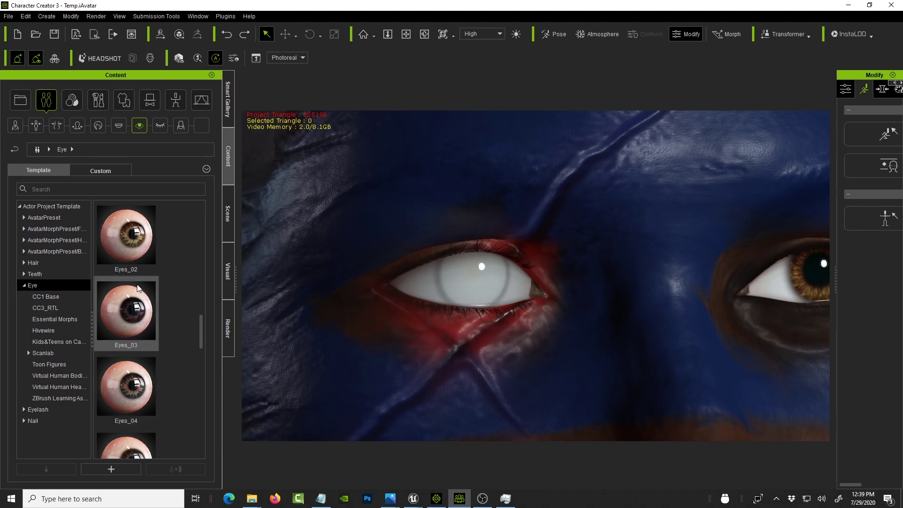
mouse_move(202, 335)
mouse_down()
mouse_move(201, 365)
mouse_move(202, 313)
mouse_move(200, 349)
mouse_up()
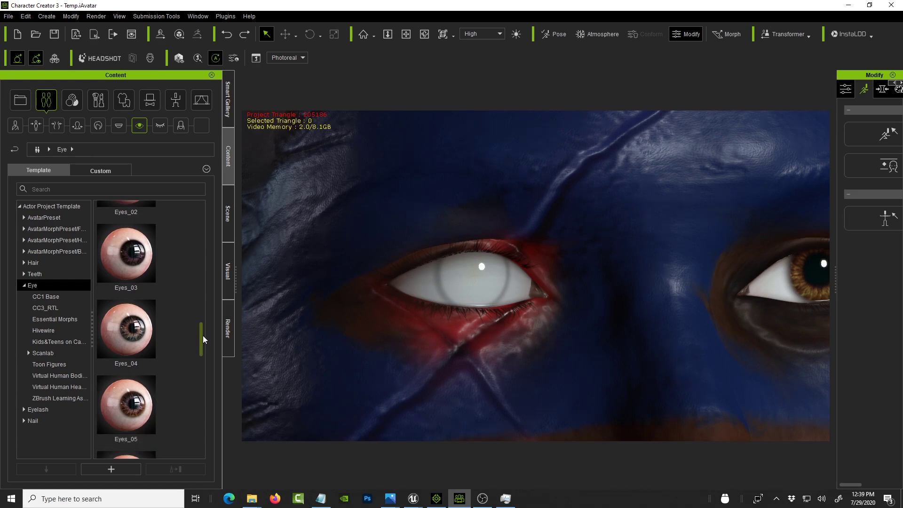
drag(201, 339, 199, 358)
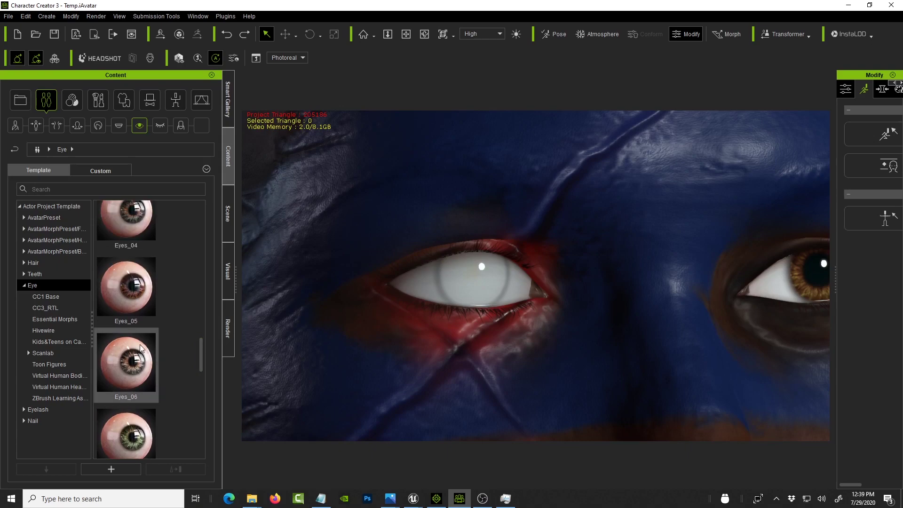
Look through the main Eye template category again, from its subfolders down to the Eyes_05 preset
click(35, 288)
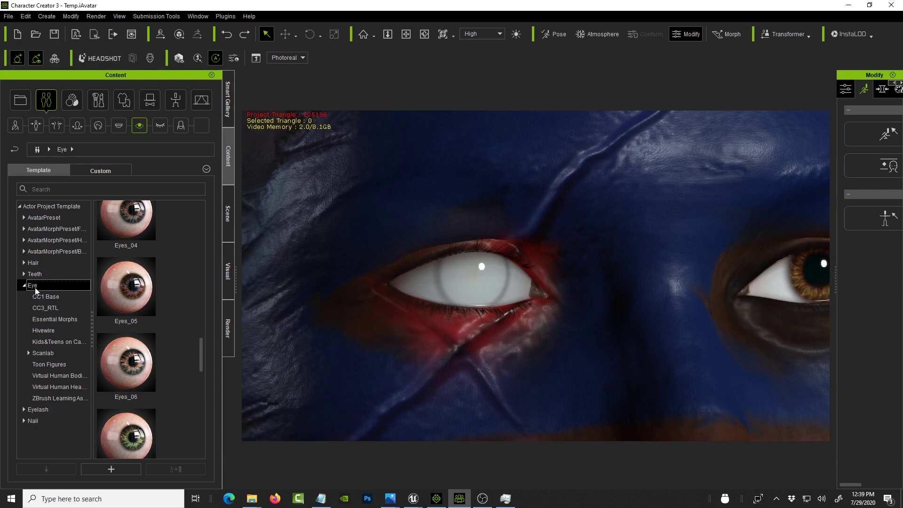
drag(202, 369, 196, 240)
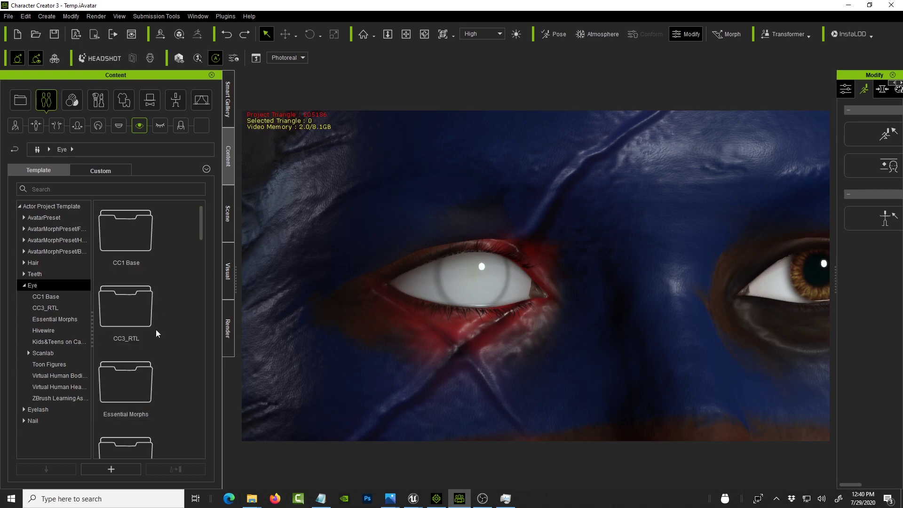
drag(200, 229, 199, 338)
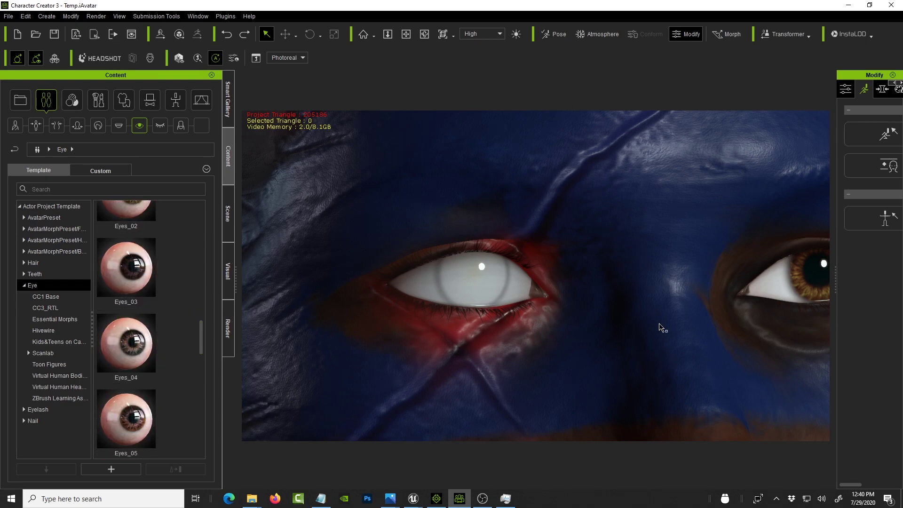
Examine the trooper's white eye and brown eye up close and from farther back
middle_drag(641, 303, 537, 304)
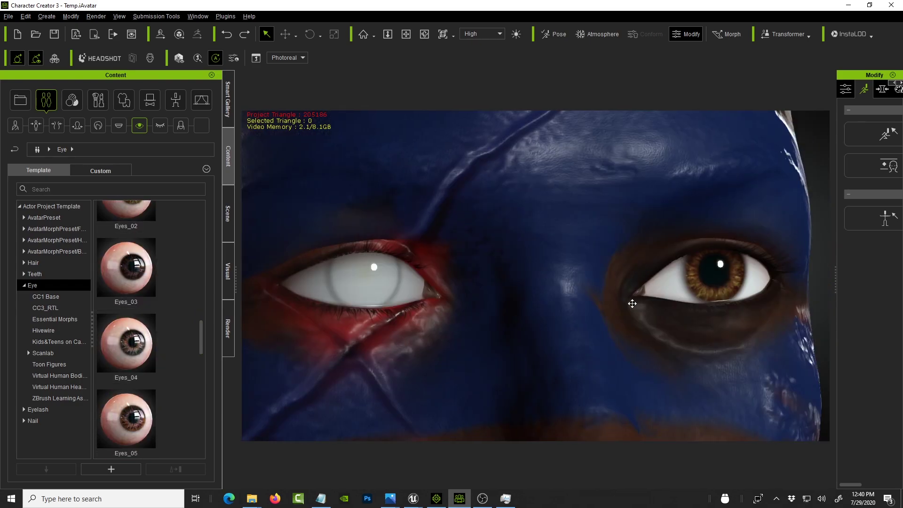
middle_drag(769, 306, 740, 307)
right_drag(498, 314, 578, 300)
middle_drag(578, 300, 674, 294)
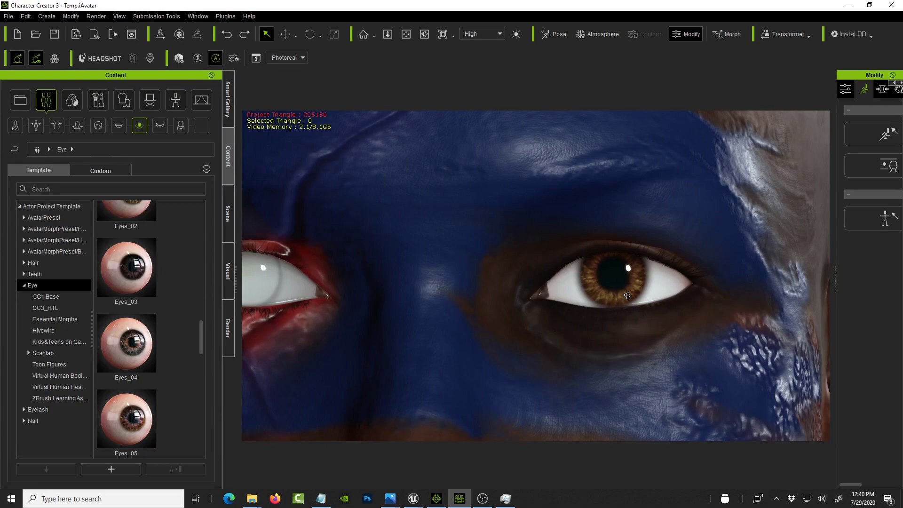
scroll(494, 329, down, 10)
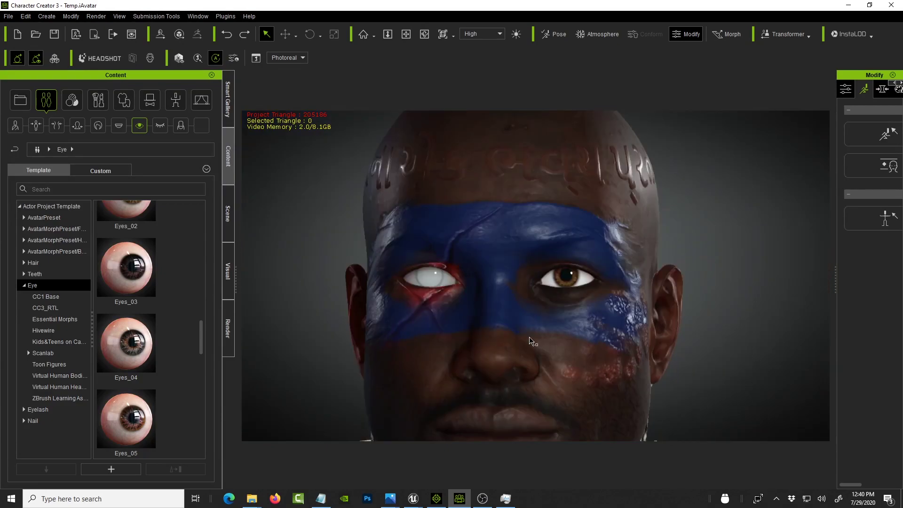
scroll(517, 271, up, 1)
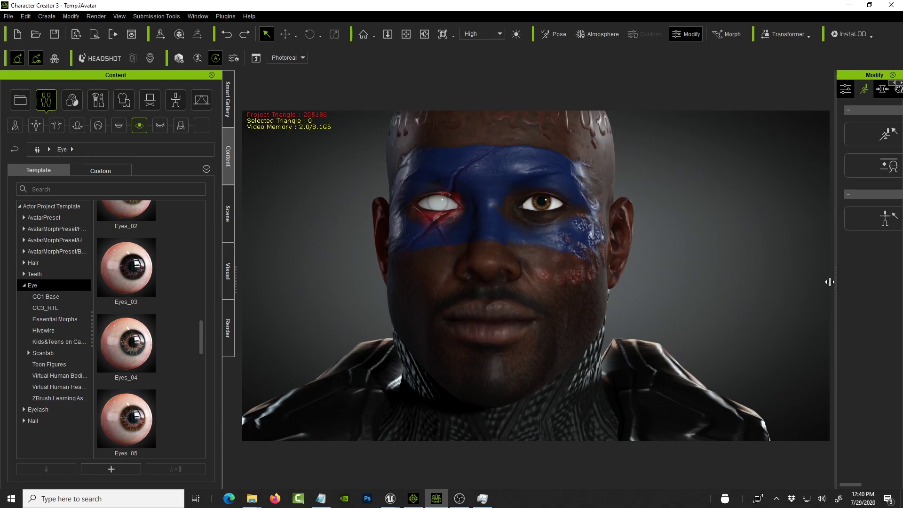
Show the avatar's attributes and switch its display to an open mouth
drag(828, 282, 742, 282)
drag(675, 277, 675, 277)
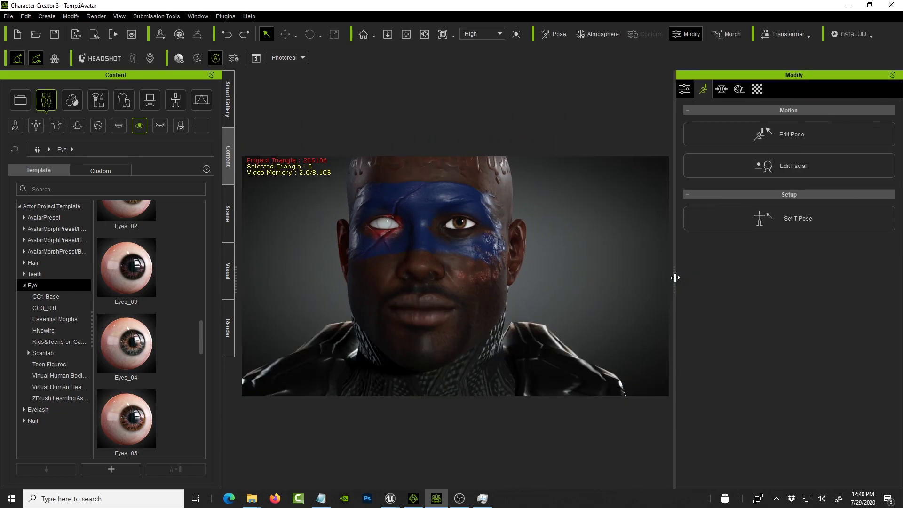
click(685, 90)
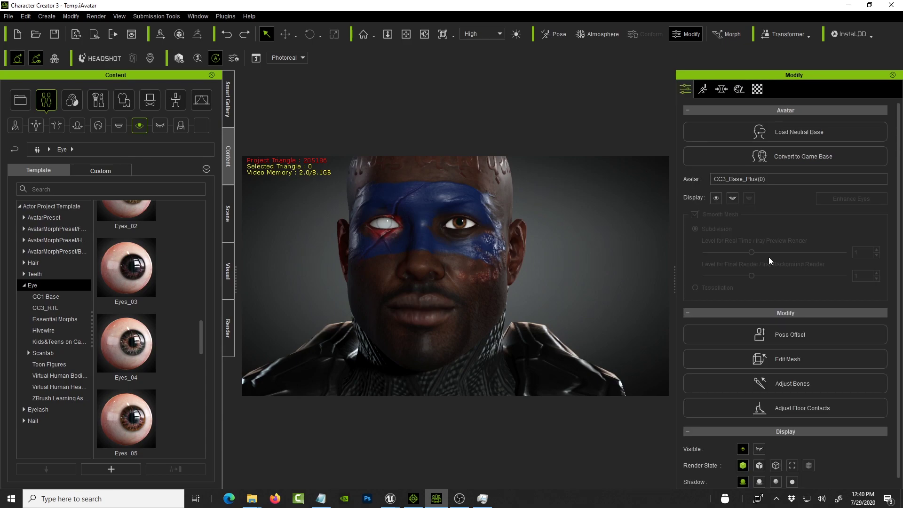
click(733, 199)
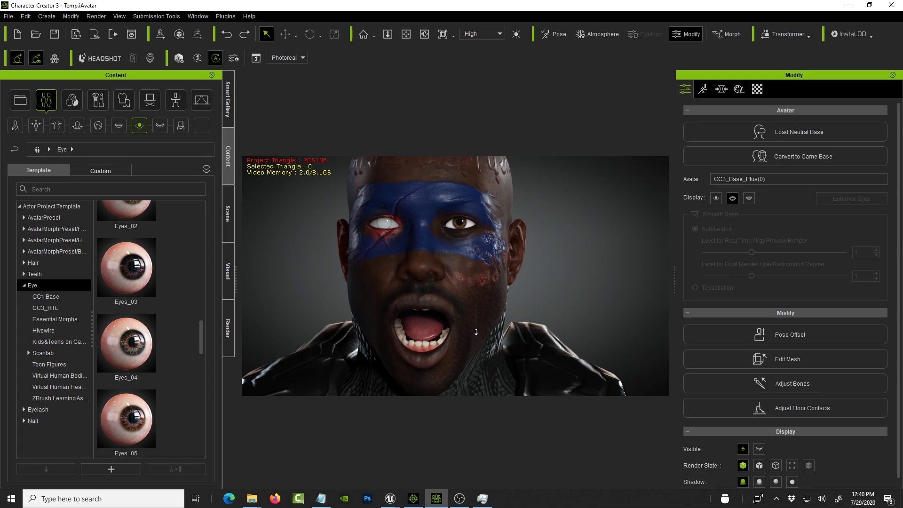
scroll(476, 332, up, 3)
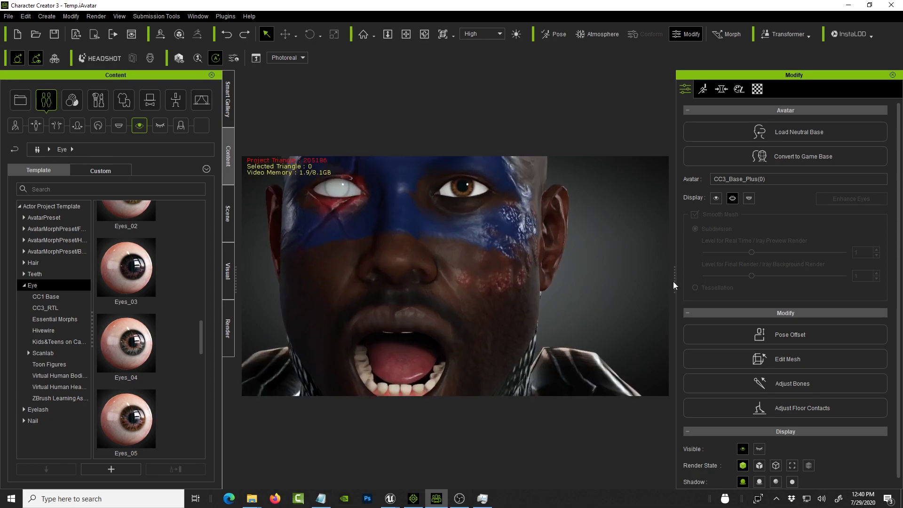
drag(673, 285, 892, 276)
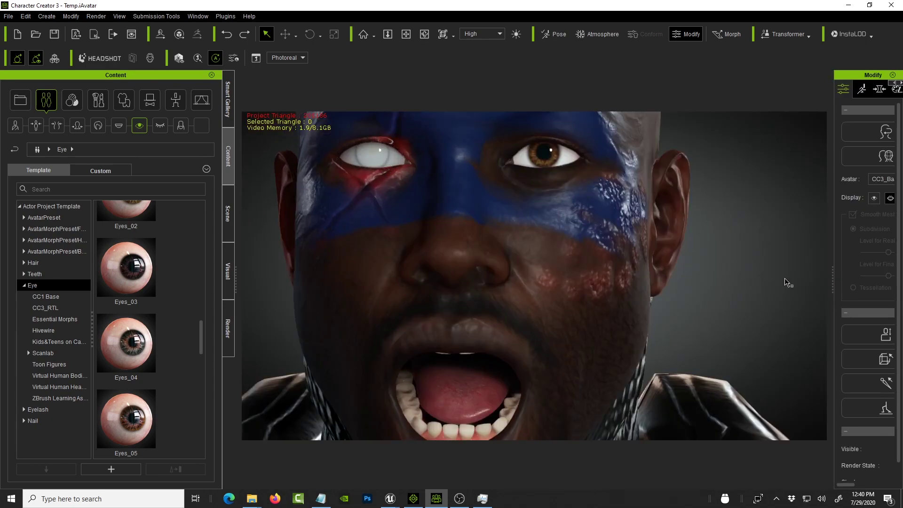
Examine the open mouth up close, including the lower teeth, gums and tongue surface
middle_drag(601, 258, 609, 229)
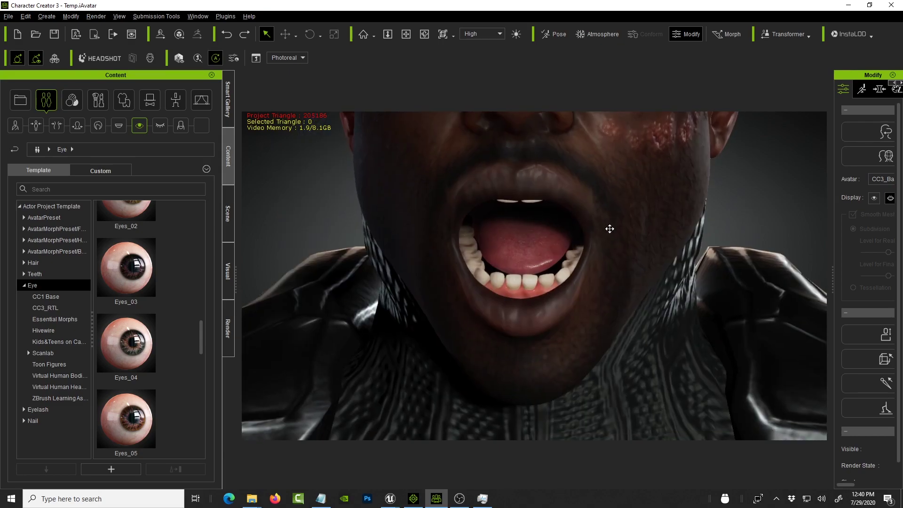
middle_drag(539, 285, 545, 264)
scroll(543, 262, up, 5)
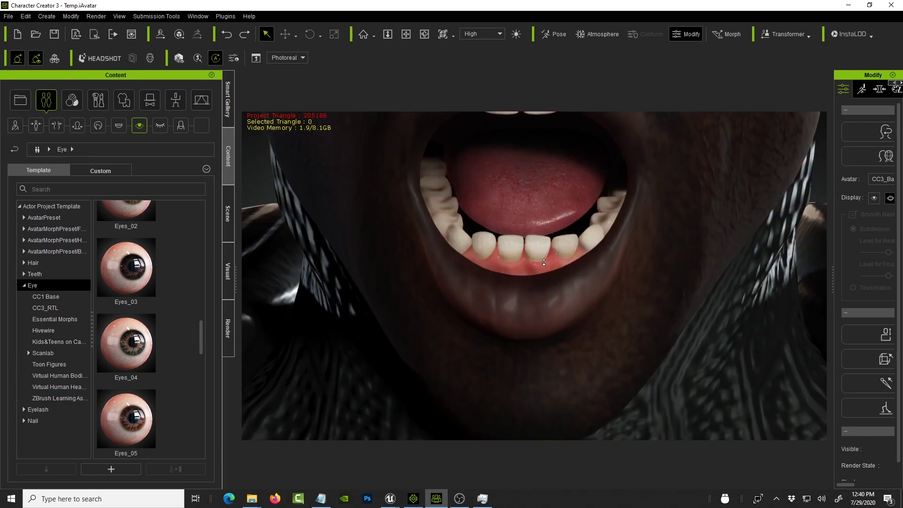
scroll(543, 262, up, 3)
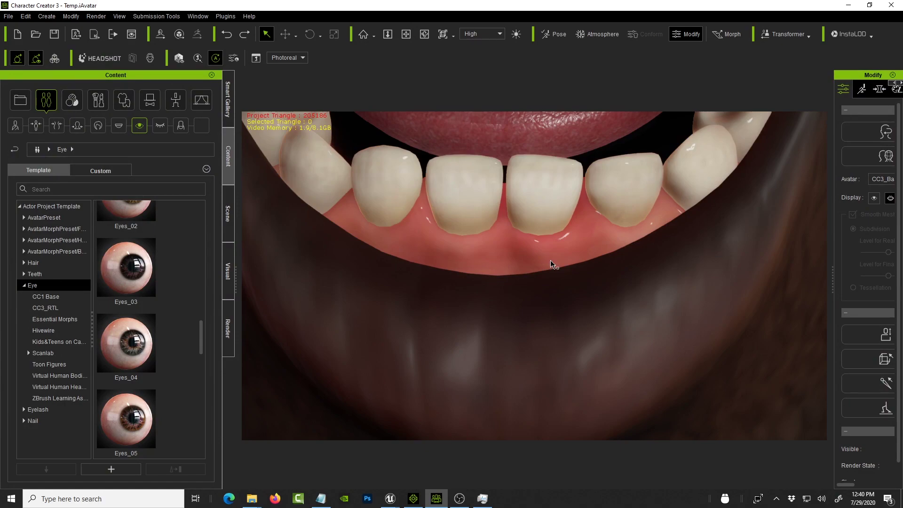
scroll(524, 287, up, 3)
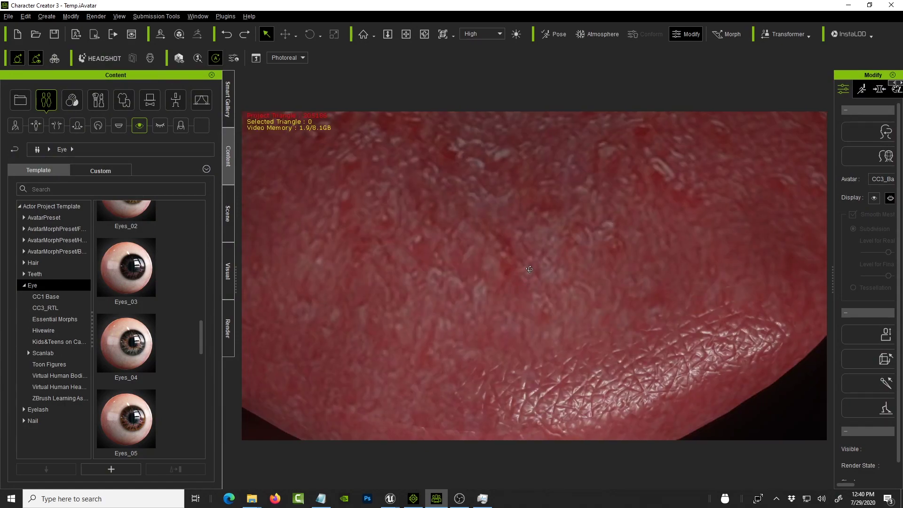
scroll(530, 269, down, 2)
scroll(693, 327, down, 3)
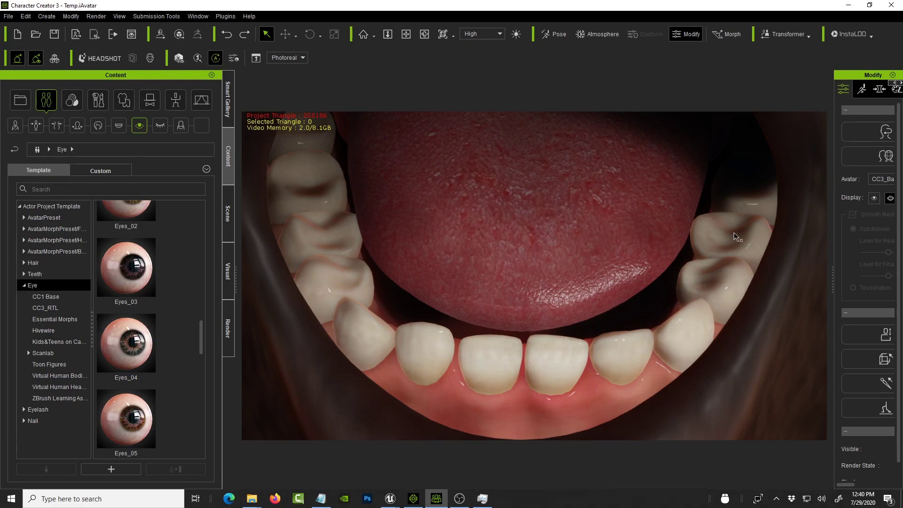
Switch from the Eye to the Teeth templates and look through the presets from 1 Normal Teeth to 3 Game_Teeth_OneUV
click(25, 285)
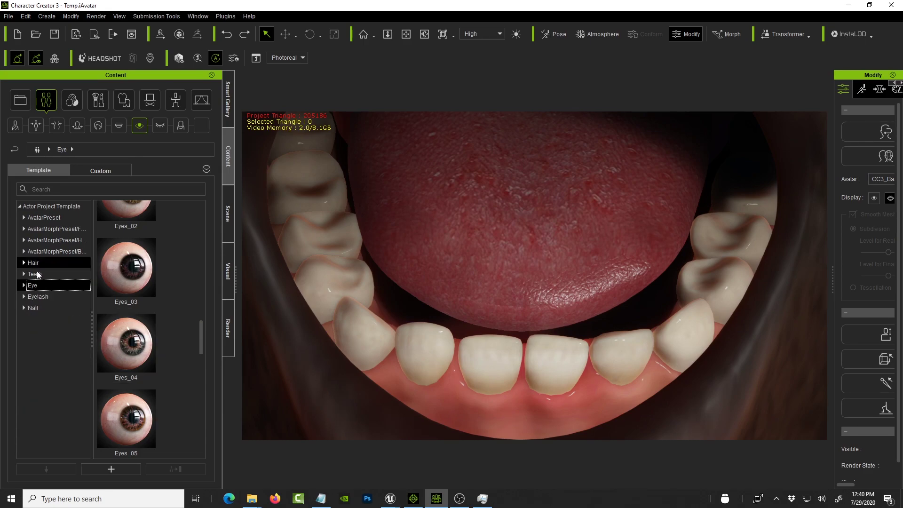
click(35, 273)
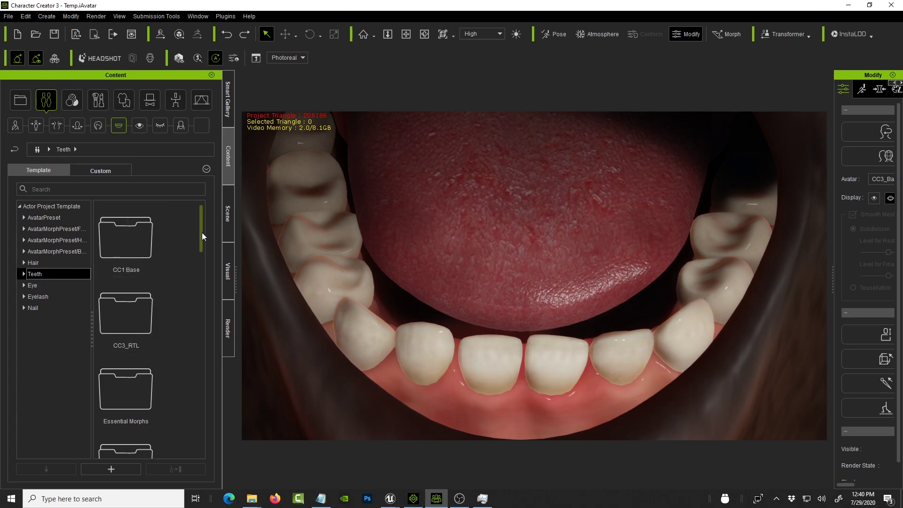
drag(201, 232, 193, 380)
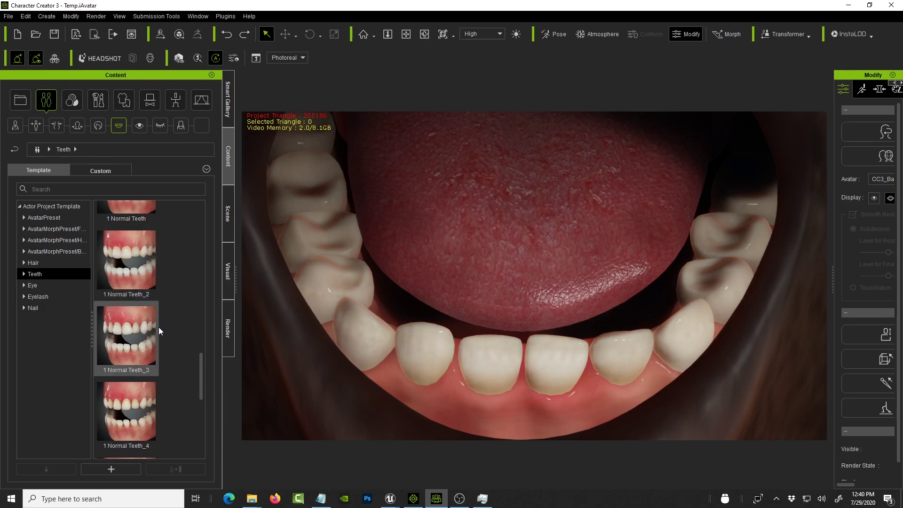
drag(203, 368, 200, 430)
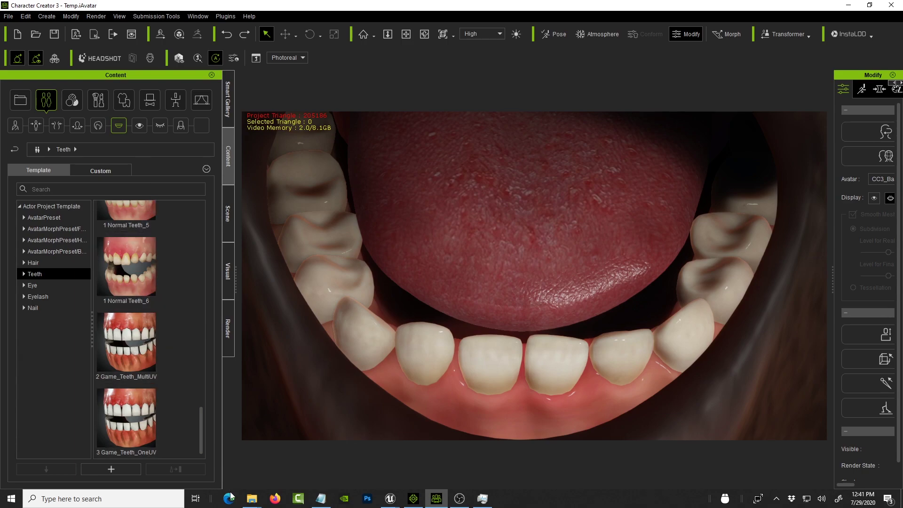
drag(201, 434, 201, 414)
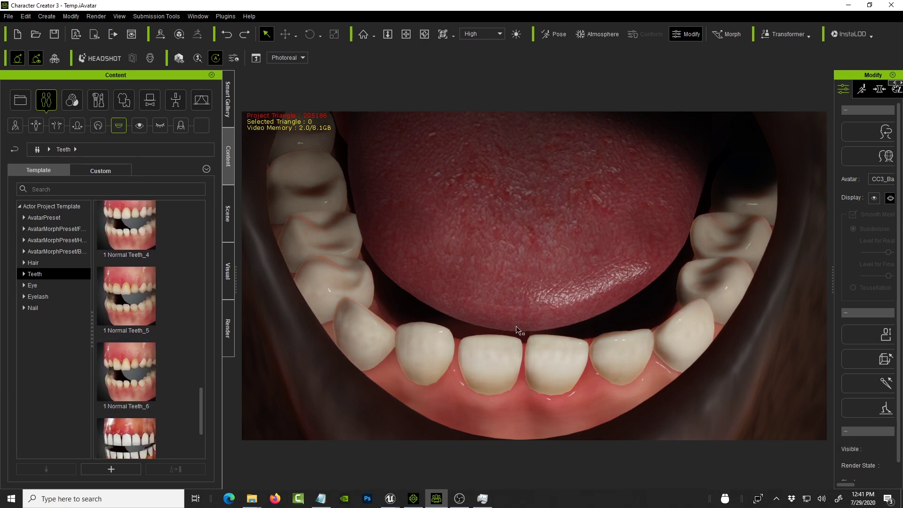
Apply the 1 Normal Teeth_6 preset, replacing the existing teeth object, and check the new lower teeth
double_click(131, 366)
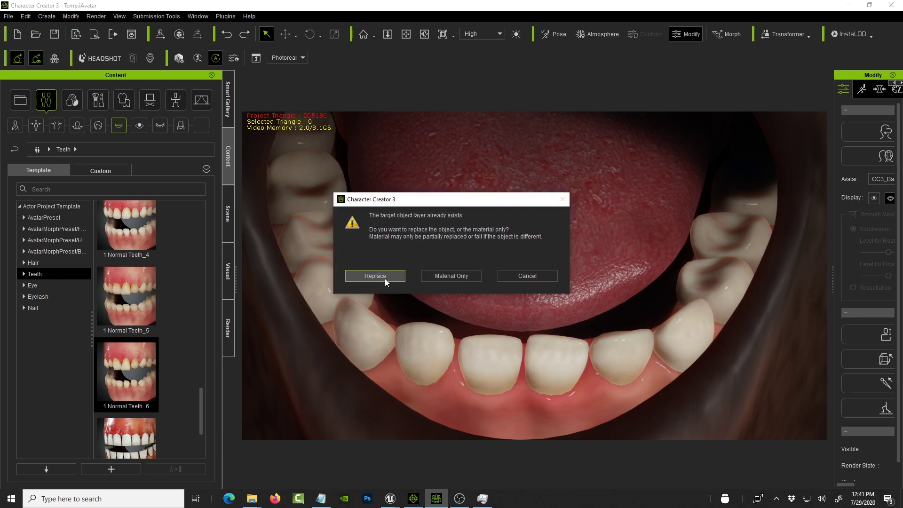
click(380, 273)
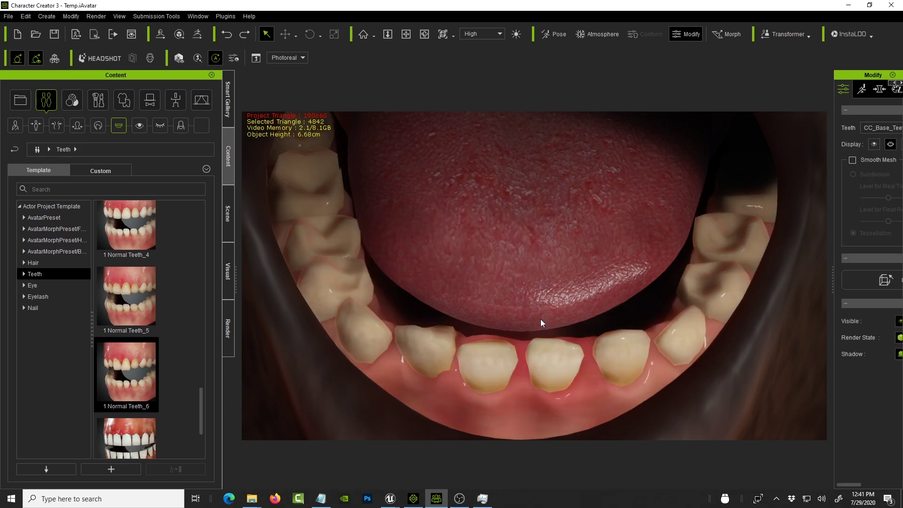
middle_drag(544, 353, 559, 329)
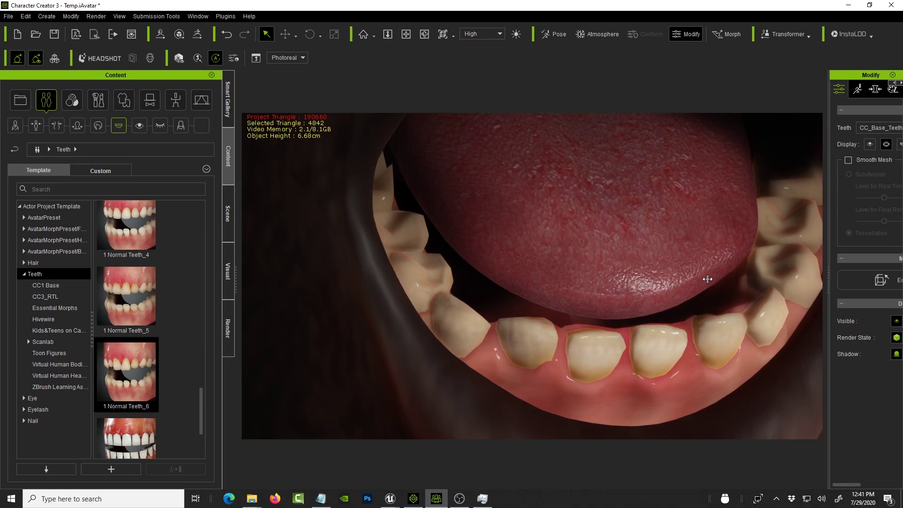
Turn off the open-mouth display in the teeth's attributes so the mouth closes
drag(832, 278, 708, 279)
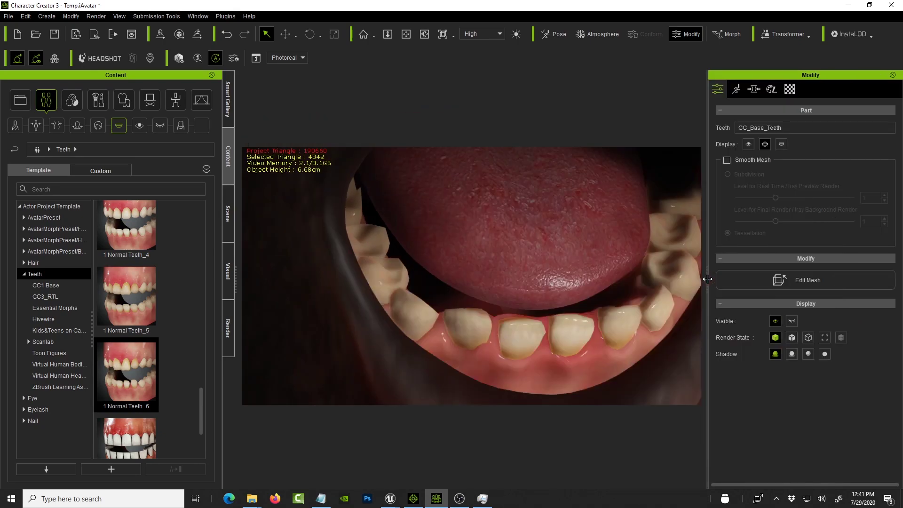
click(764, 145)
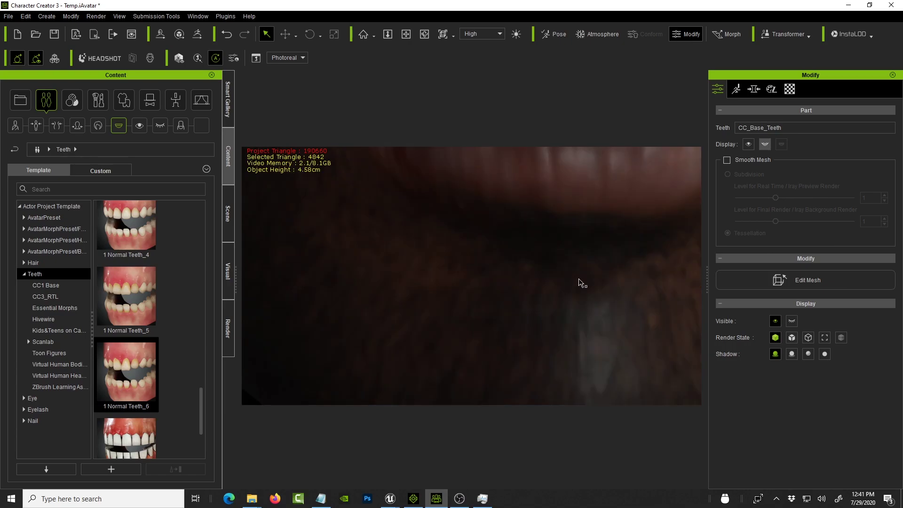
scroll(538, 274, down, 5)
scroll(545, 274, down, 2)
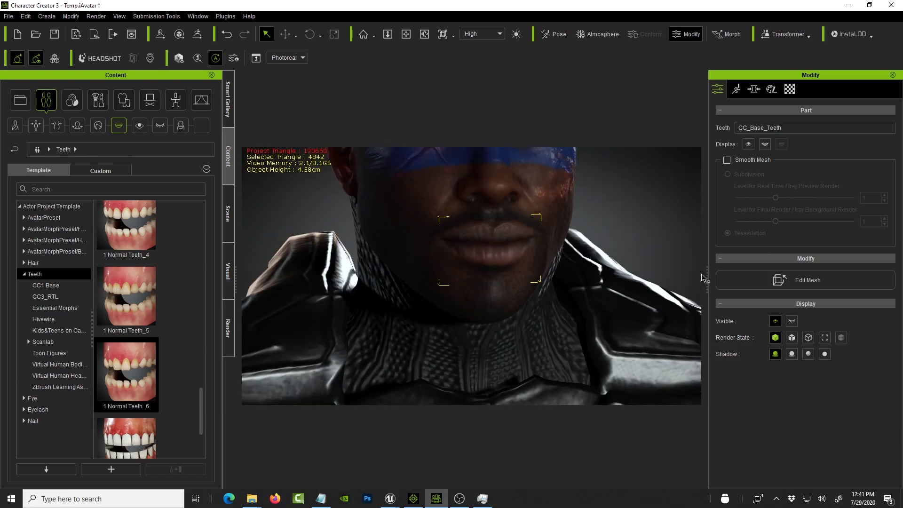
Examine the trooper's closed-mouth face from the front and from a three-quarter angle
drag(707, 282, 839, 288)
middle_drag(639, 181, 614, 319)
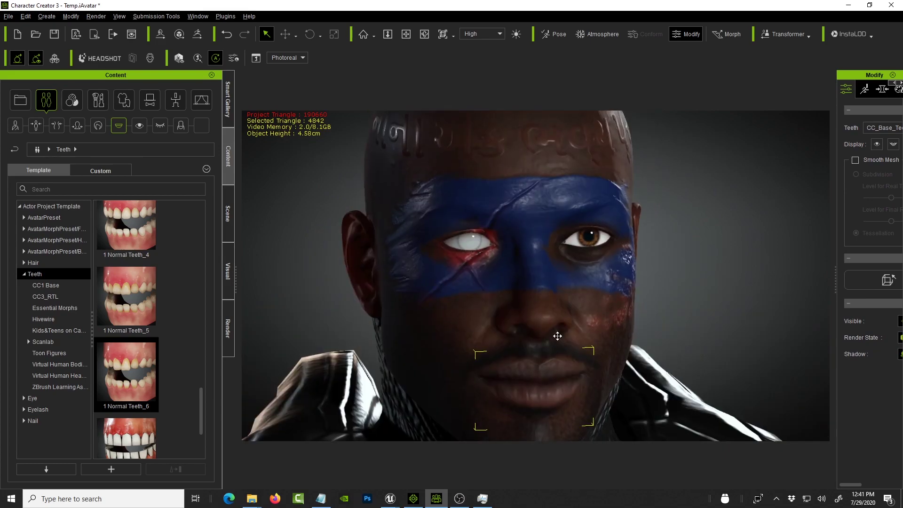
right_drag(562, 258, 415, 348)
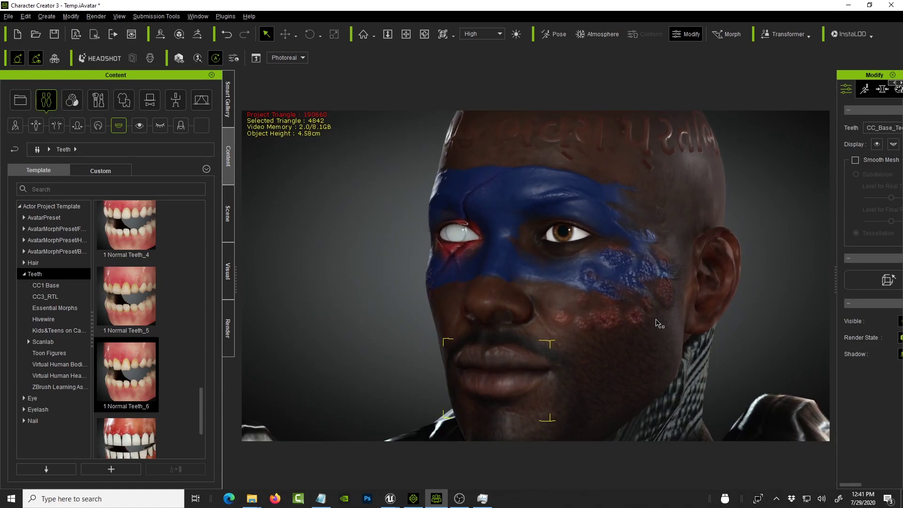
middle_drag(658, 323, 495, 260)
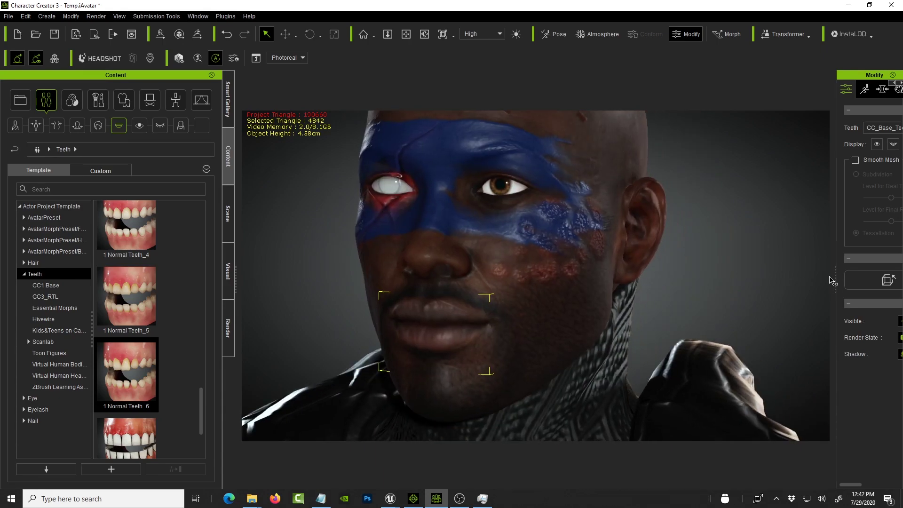
Show the teeth's material settings, look through the shader parameters and select the Std_Lower_Teeth material
drag(836, 276, 723, 272)
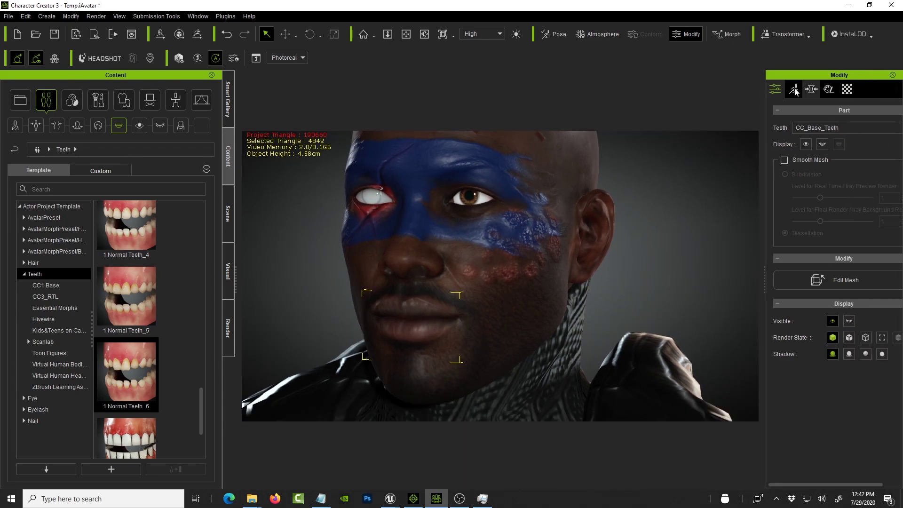
click(793, 88)
click(847, 90)
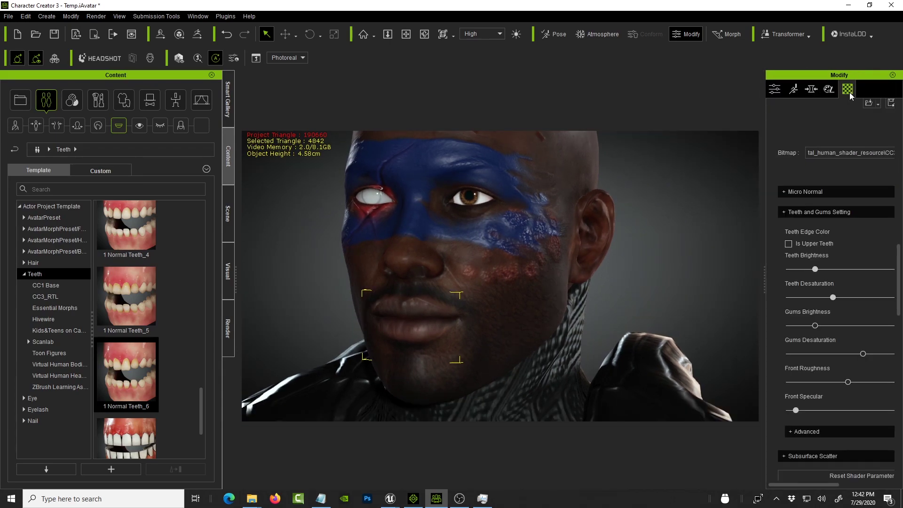
scroll(863, 165, down, 2)
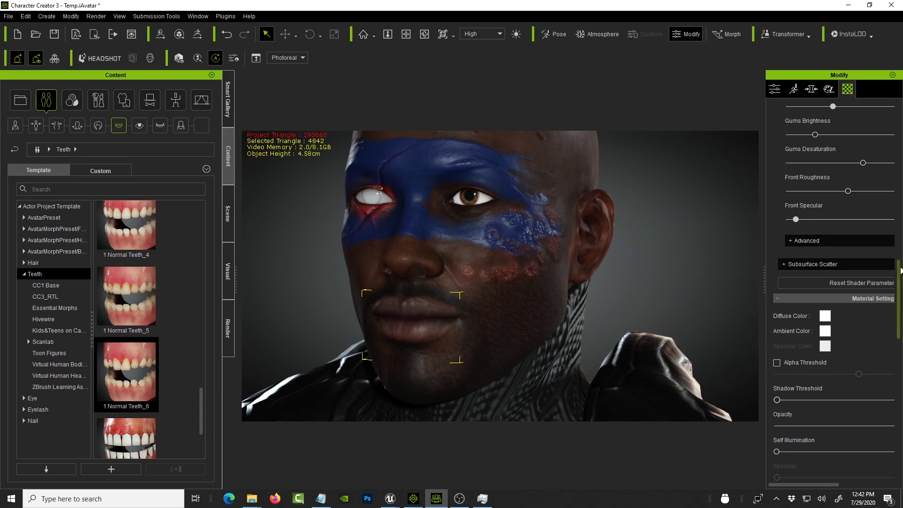
drag(899, 300, 898, 106)
click(843, 168)
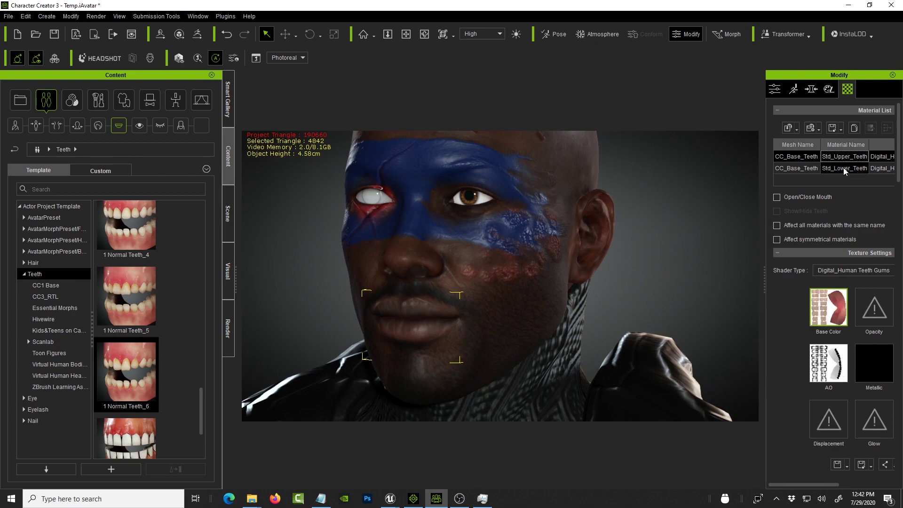
Select the Std_Upper_Teeth material and look through its texture and shader settings
click(843, 156)
scroll(846, 350, down, 1)
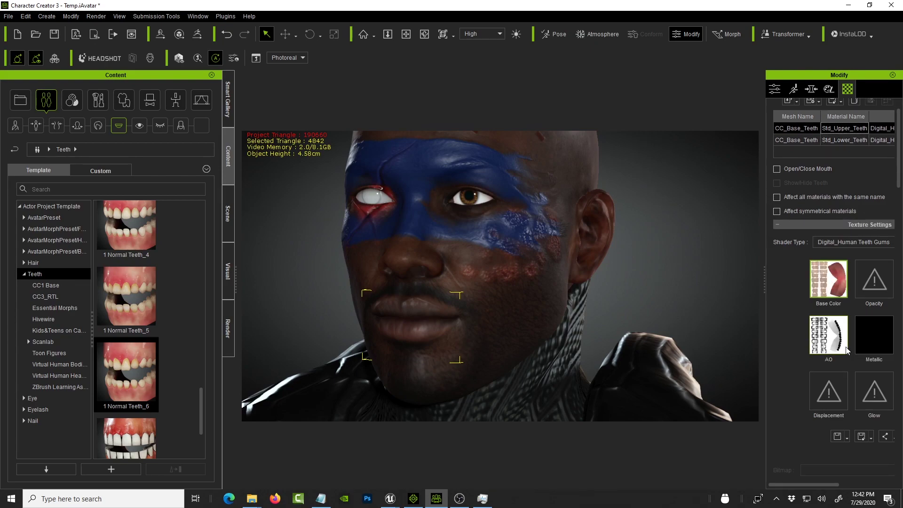
scroll(845, 346, down, 5)
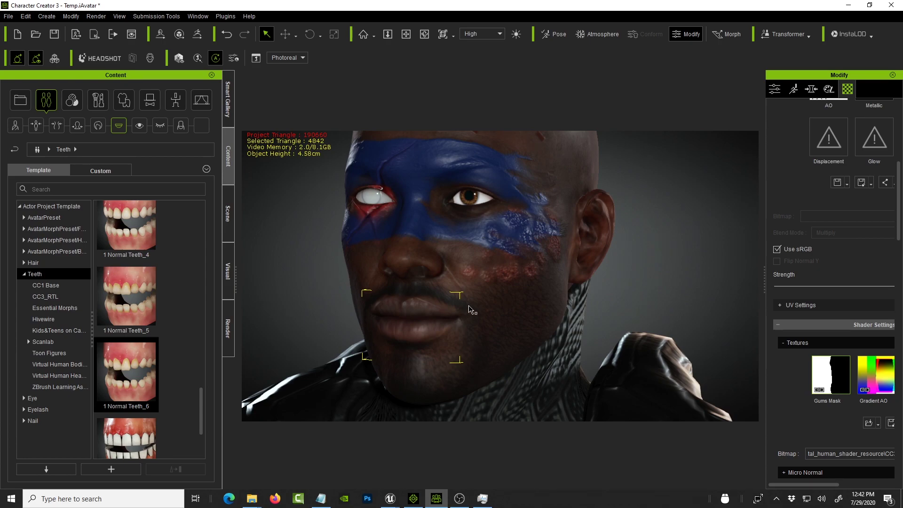
View the trooper's face from the scarred-eye side and clear the teeth selection
right_drag(432, 327, 567, 337)
middle_drag(621, 297, 633, 296)
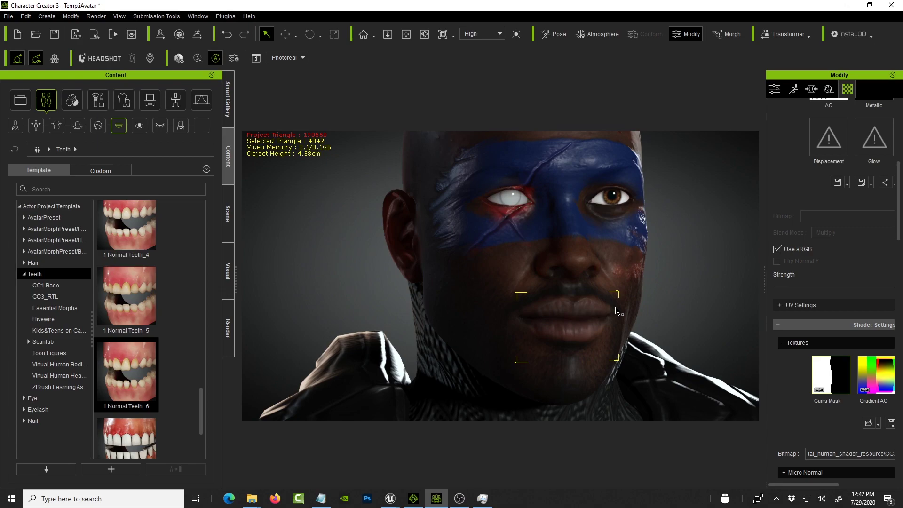
scroll(614, 306, up, 2)
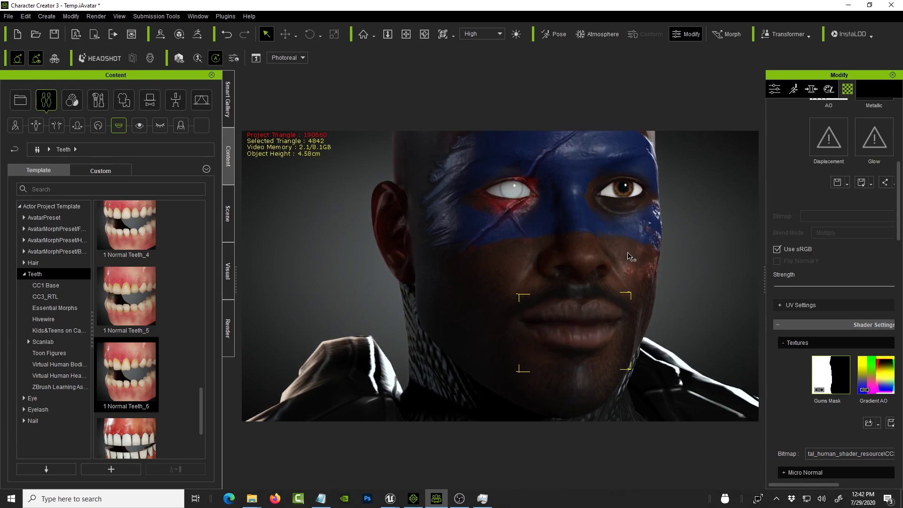
scroll(624, 252, down, 3)
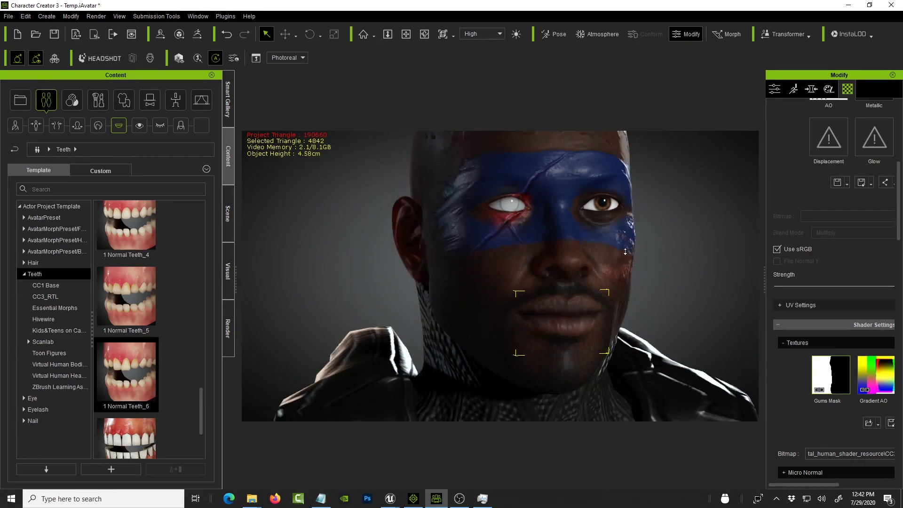
scroll(666, 248, down, 2)
click(662, 253)
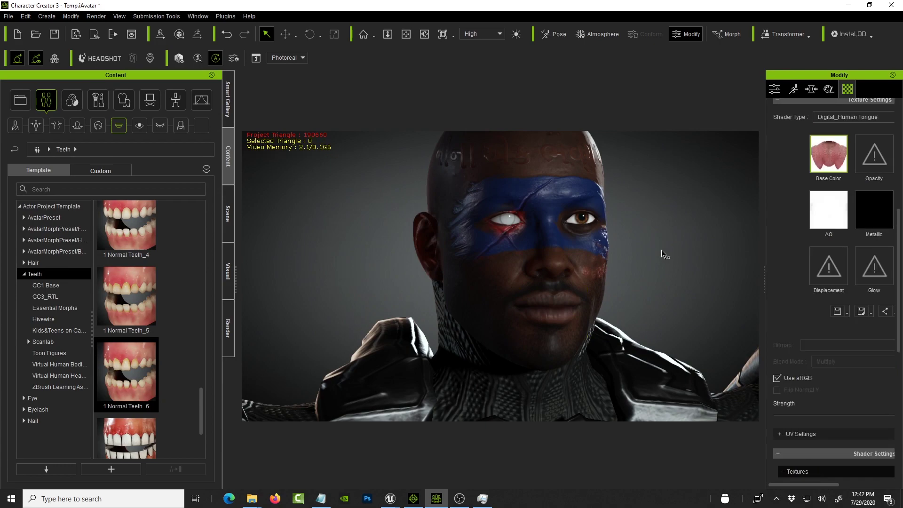
Examine the trooper's head from both three-quarter angles and inspect the burned cheek, mouth and beard stubble up close
middle_drag(634, 235, 613, 261)
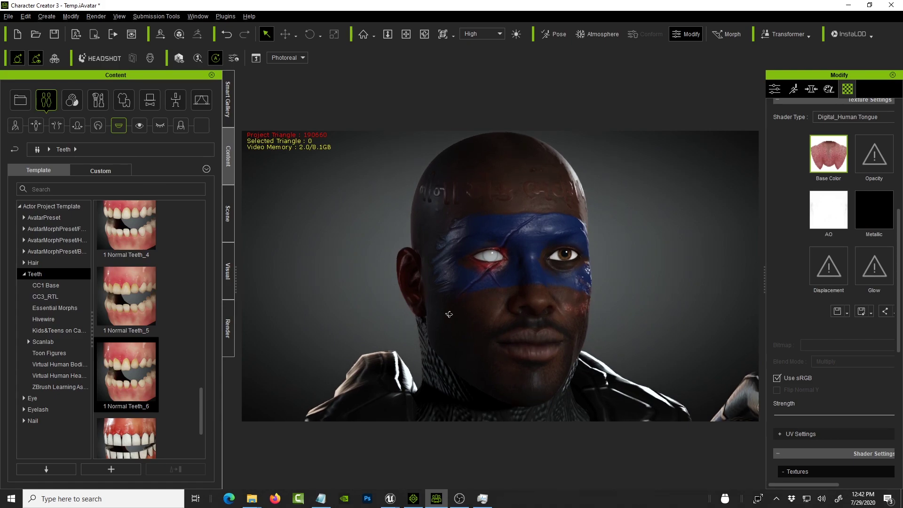
right_drag(448, 314, 440, 315)
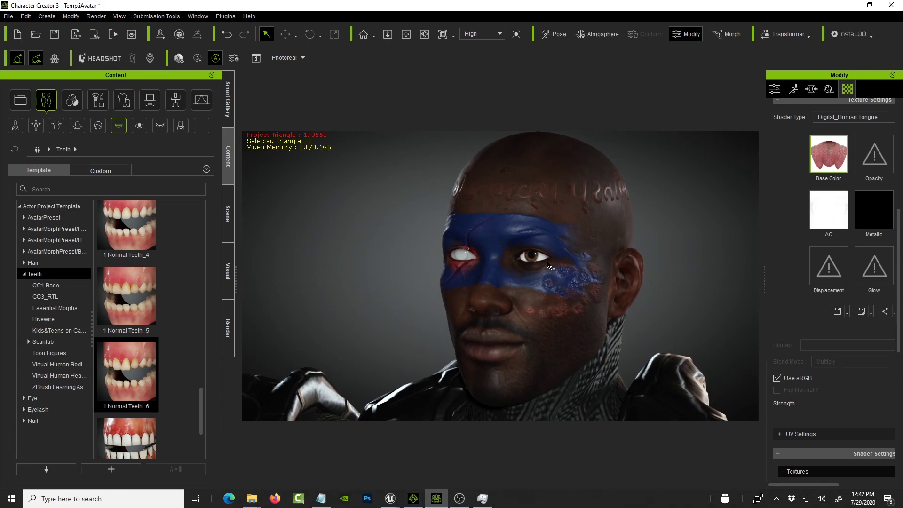
scroll(578, 257, up, 2)
scroll(578, 258, up, 5)
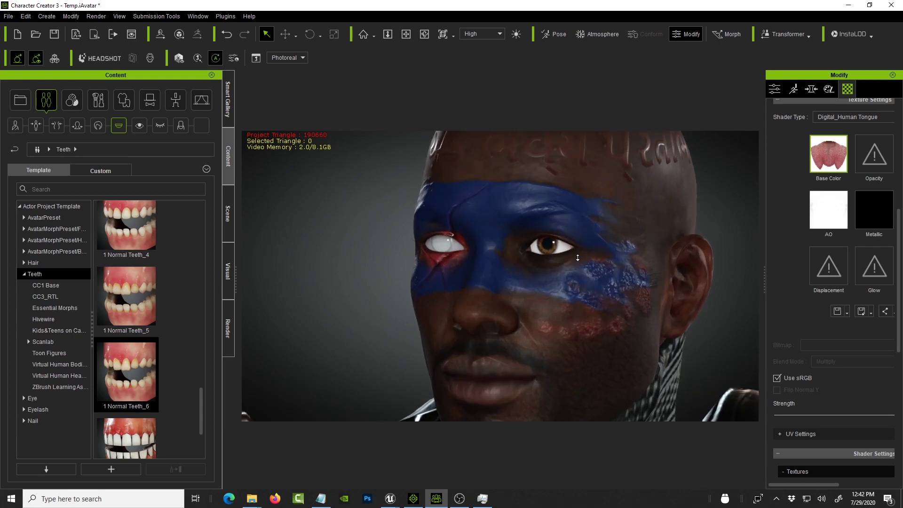
middle_drag(668, 361, 567, 158)
scroll(589, 265, down, 2)
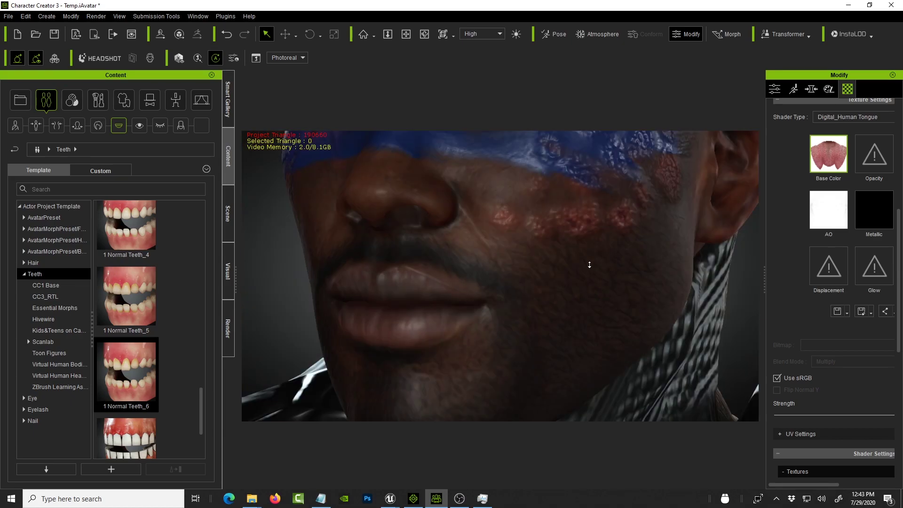
scroll(605, 273, down, 2)
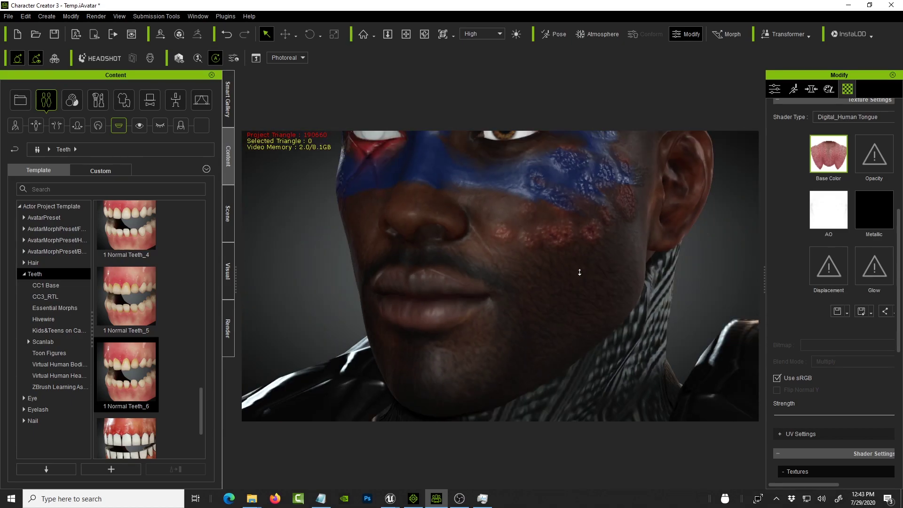
scroll(531, 247, down, 2)
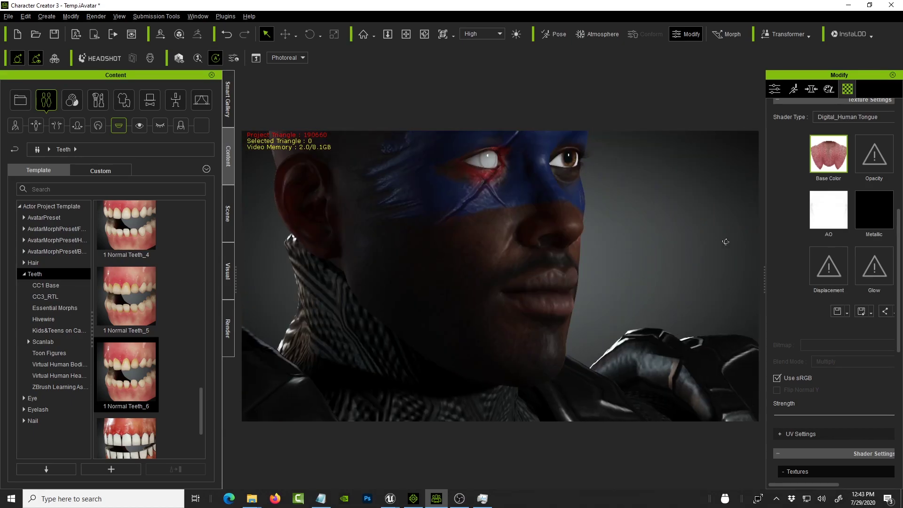
Examine the scarred-eye side of the trooper's head near profile, then frame the head and shoulders from a three-quarter angle
middle_drag(542, 269, 597, 353)
right_drag(597, 352, 589, 307)
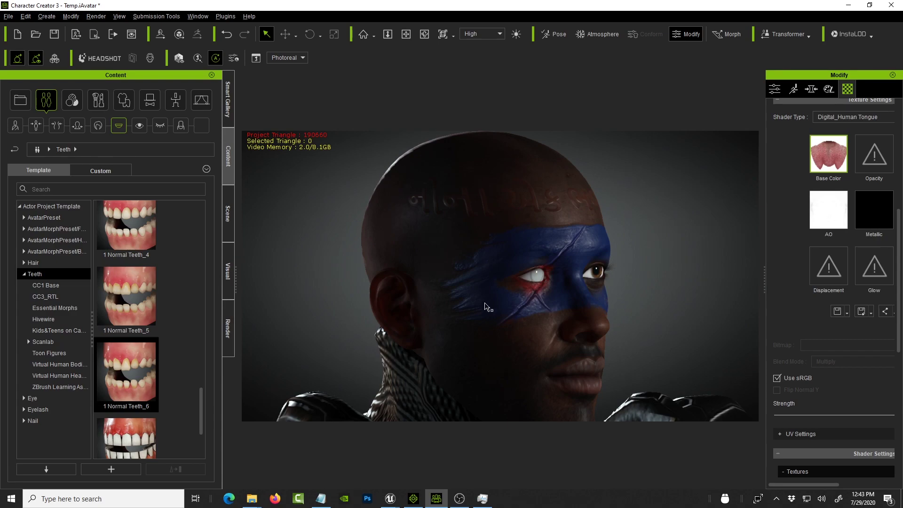
right_drag(484, 306, 479, 302)
right_drag(579, 248, 575, 244)
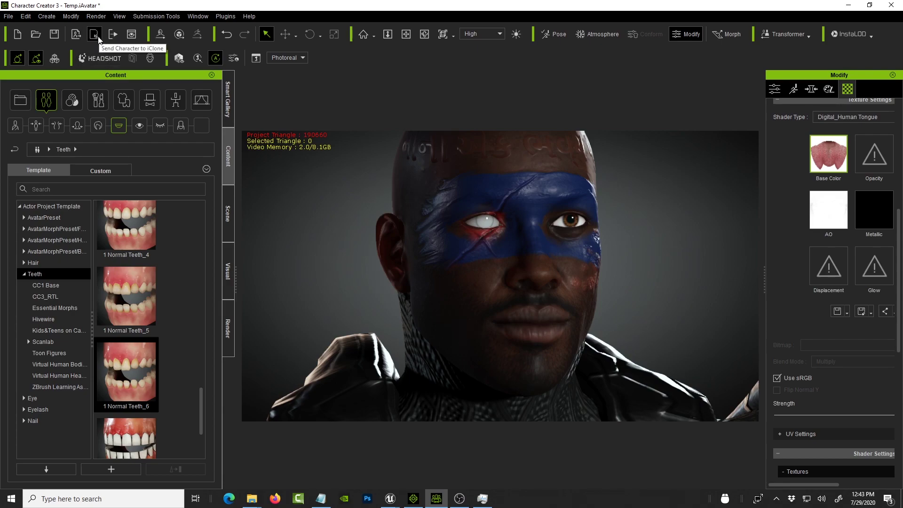
click(94, 35)
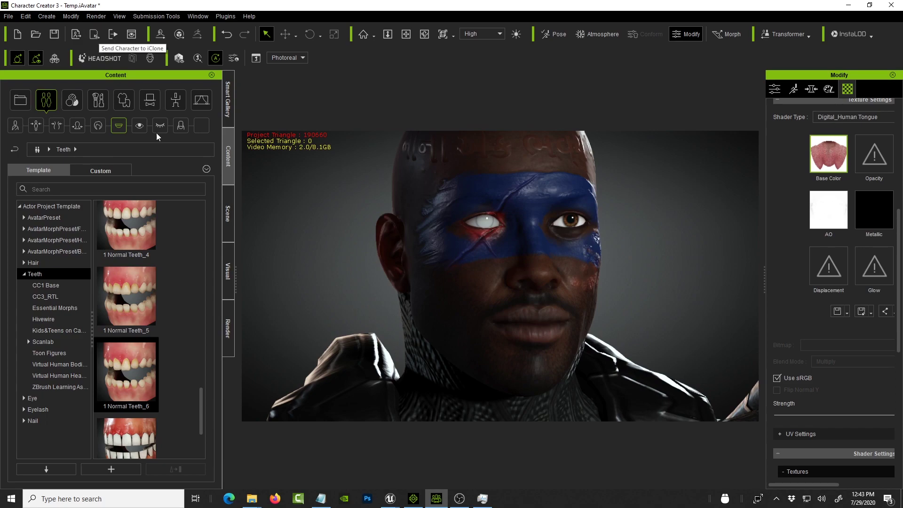
Switch to iClone 7 and give the viewport more room by hiding the timeline and maximizing the window
click(414, 500)
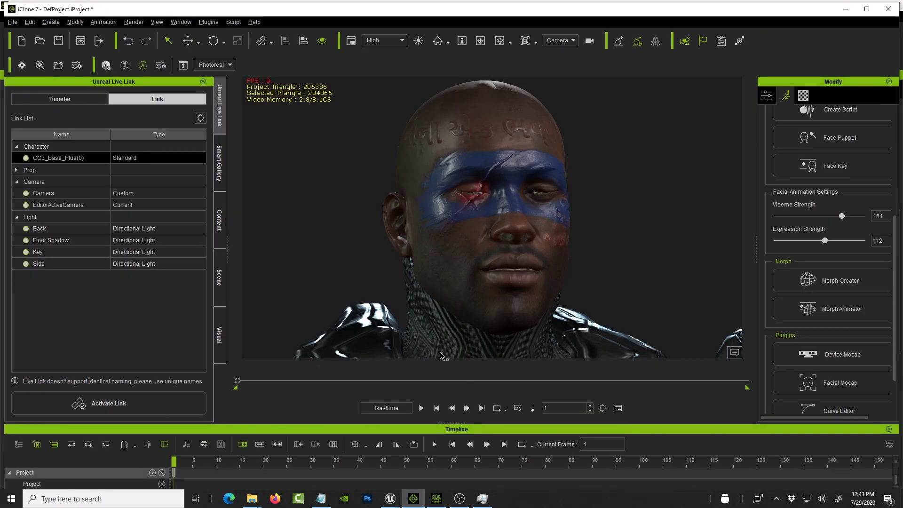
click(619, 409)
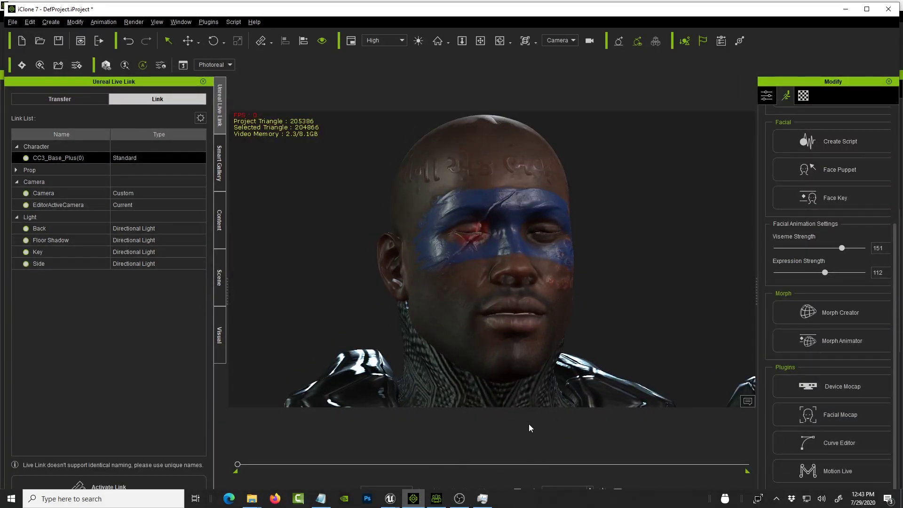
click(866, 8)
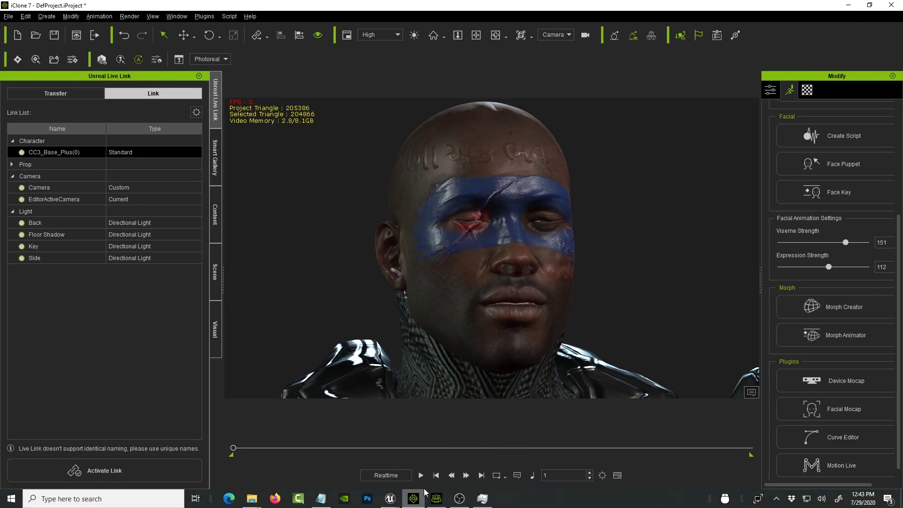
Play the facial animation and examine the trooper's eyes, scars and expressions both up close and with the whole head in view
key(space)
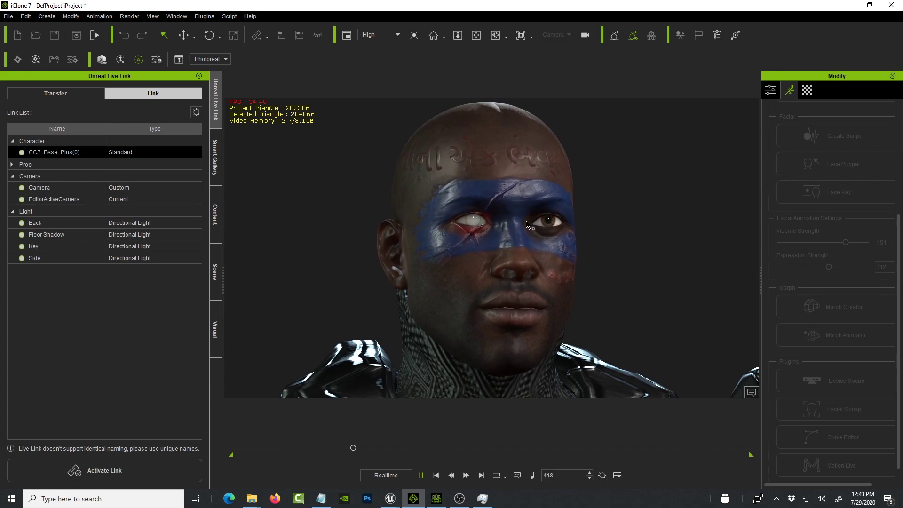
scroll(527, 222, up, 10)
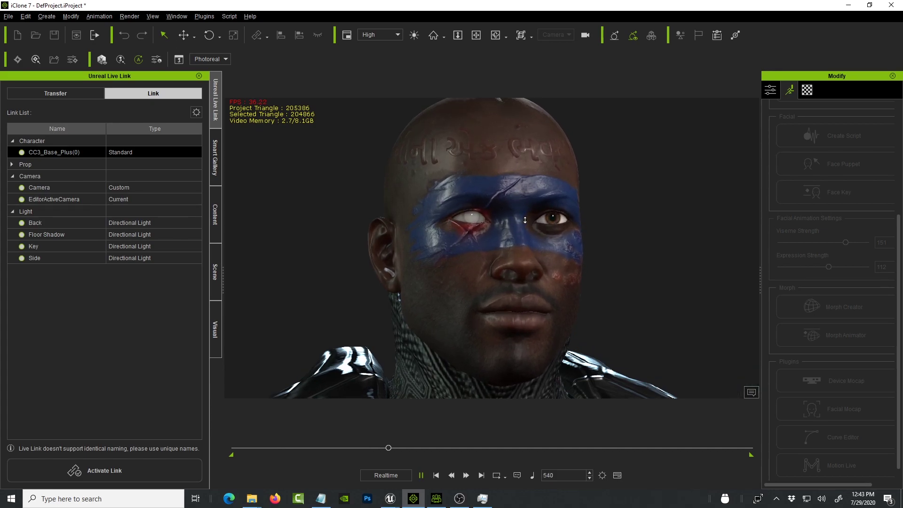
scroll(525, 220, up, 5)
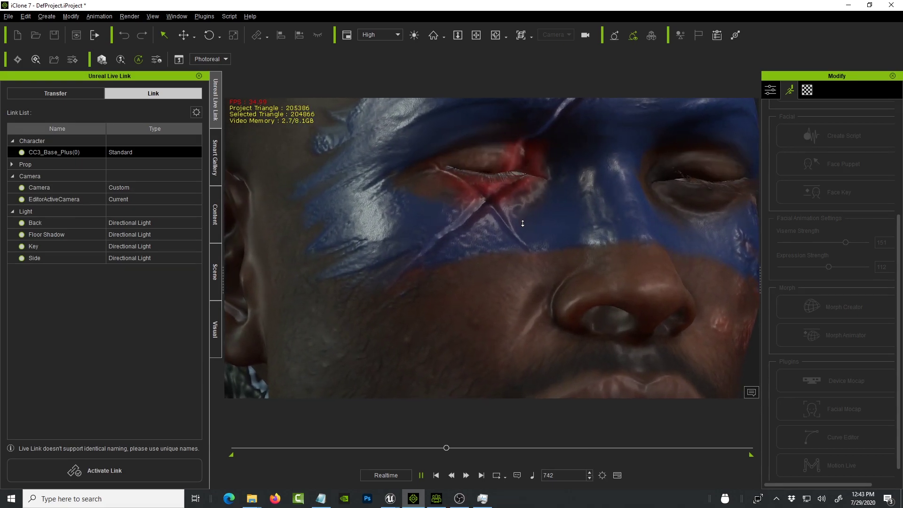
scroll(523, 223, down, 3)
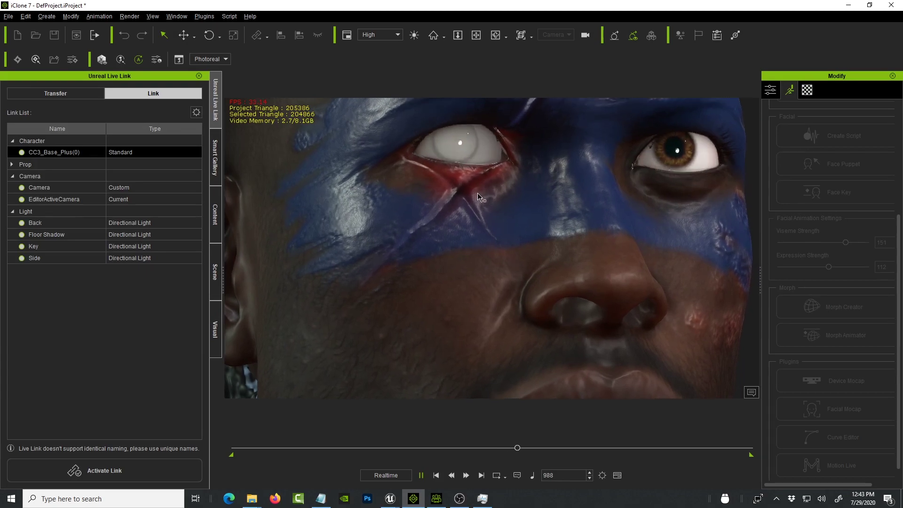
scroll(445, 194, down, 5)
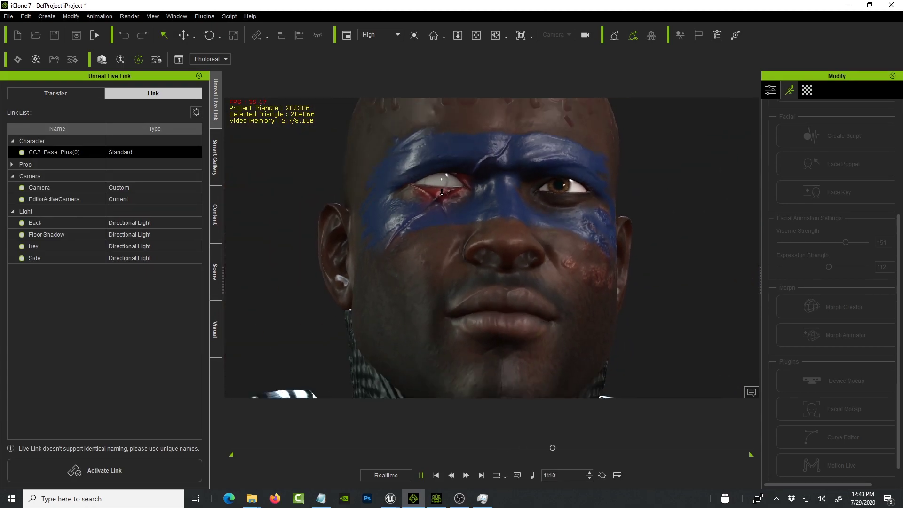
scroll(441, 192, down, 3)
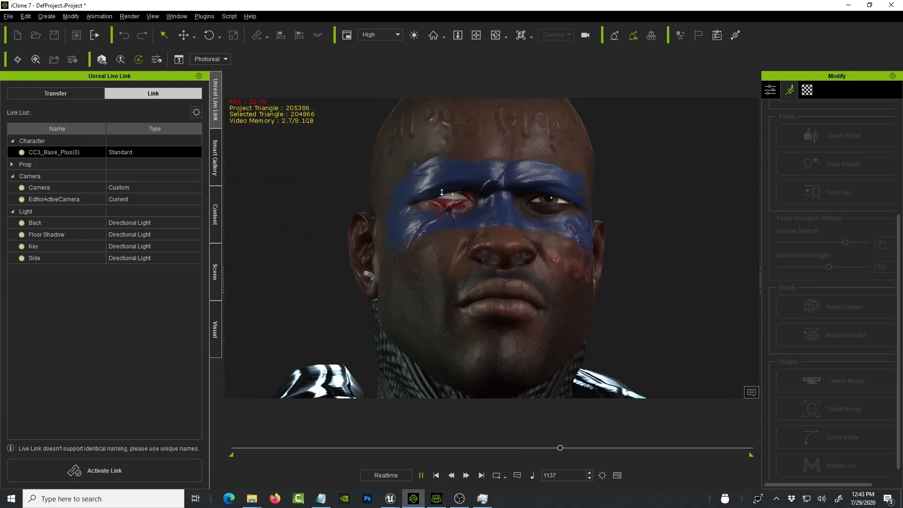
right_drag(552, 270, 486, 265)
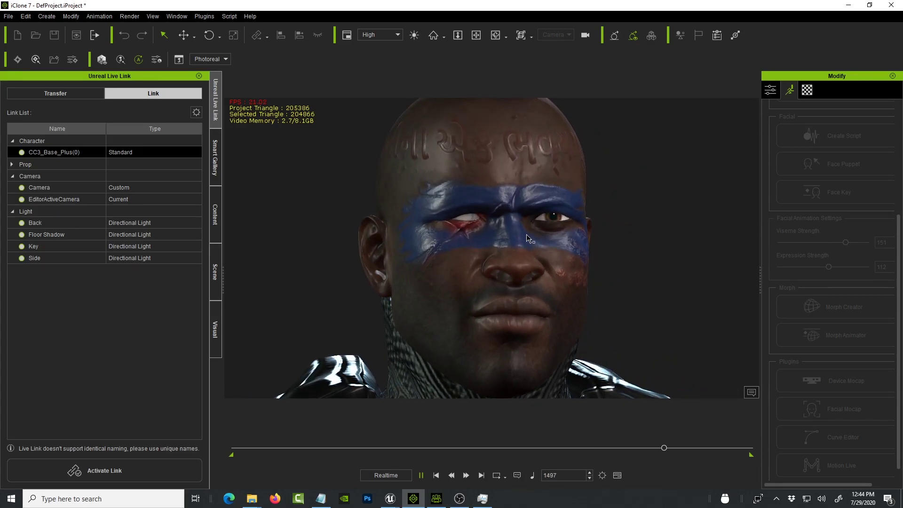
Open the Motion LIVE plugin
click(206, 17)
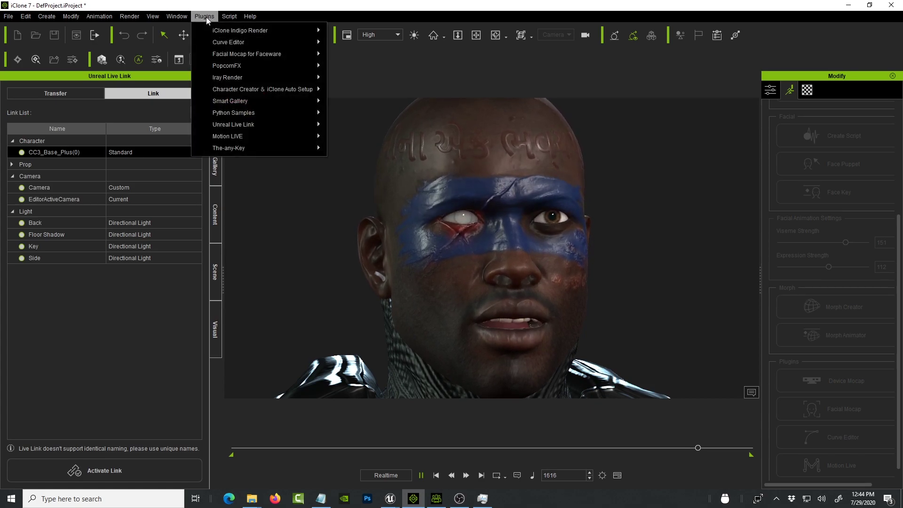
mouse_move(237, 141)
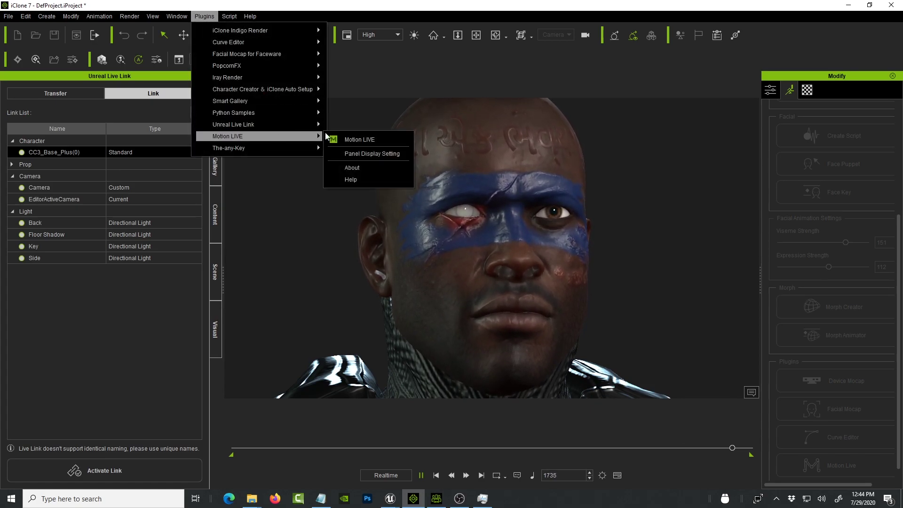
click(356, 140)
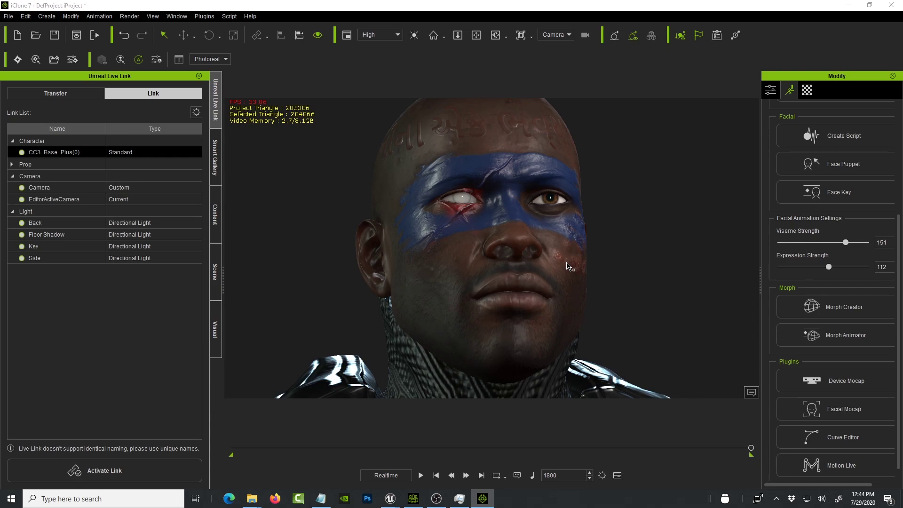
Inspect the trooper's face up close on the last animation frame, and switch to the TSY01 project in Unreal Editor
scroll(552, 252, up, 4)
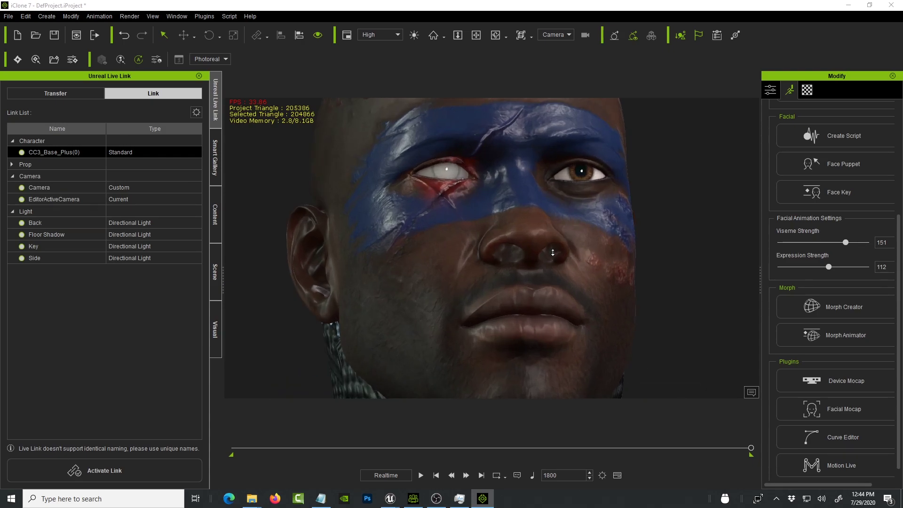
scroll(552, 252, up, 2)
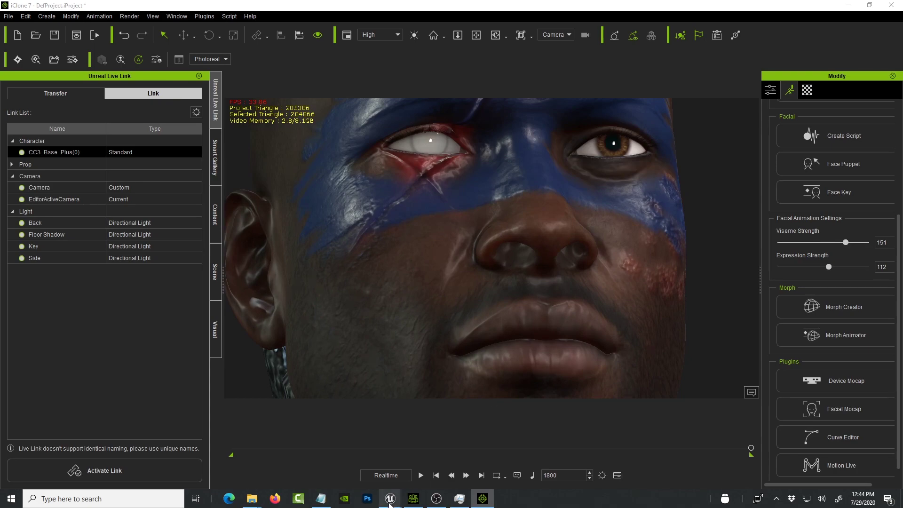
mouse_move(394, 500)
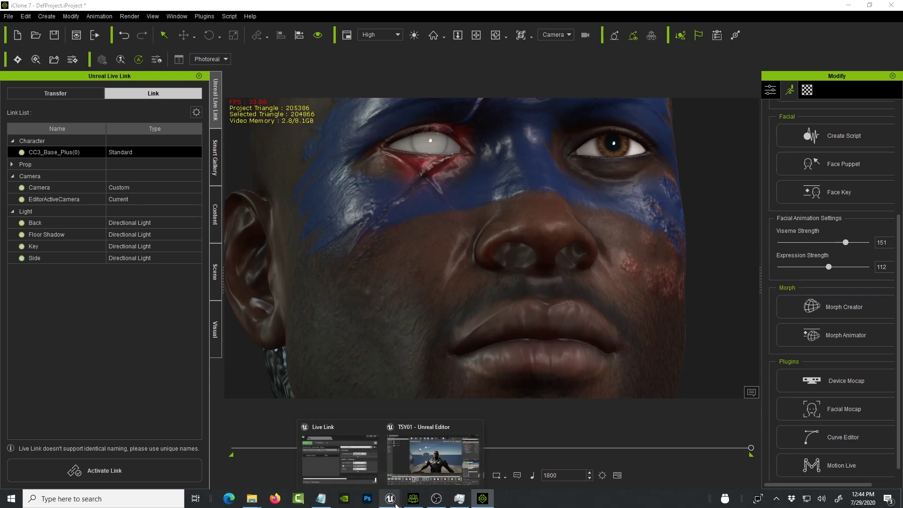
click(426, 427)
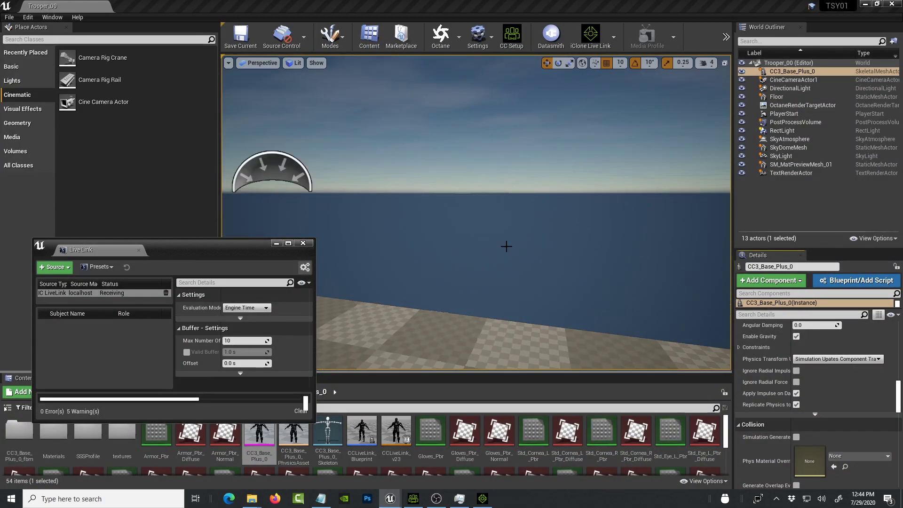
Look over the trooper in the Trooper_00 level and view him through CineCameraActor1
scroll(475, 212, up, 3)
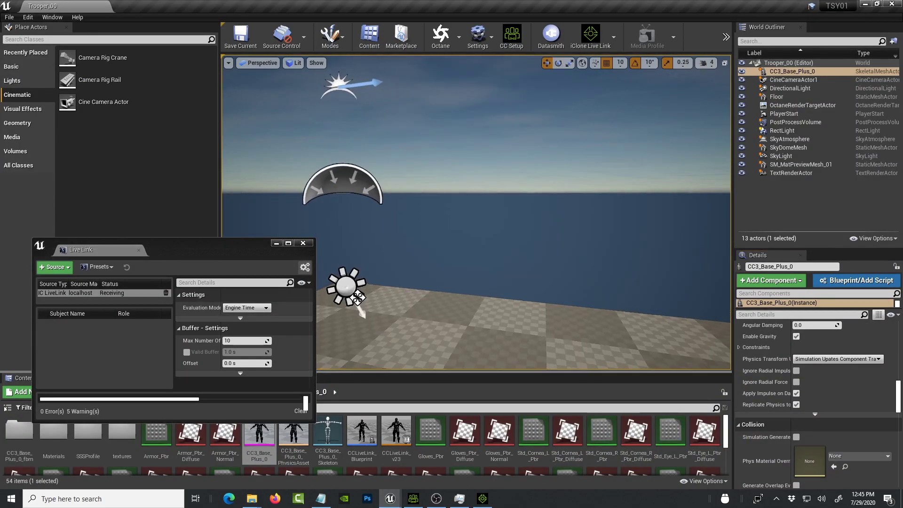
scroll(476, 211, down, 3)
alt+drag(476, 211, 489, 174)
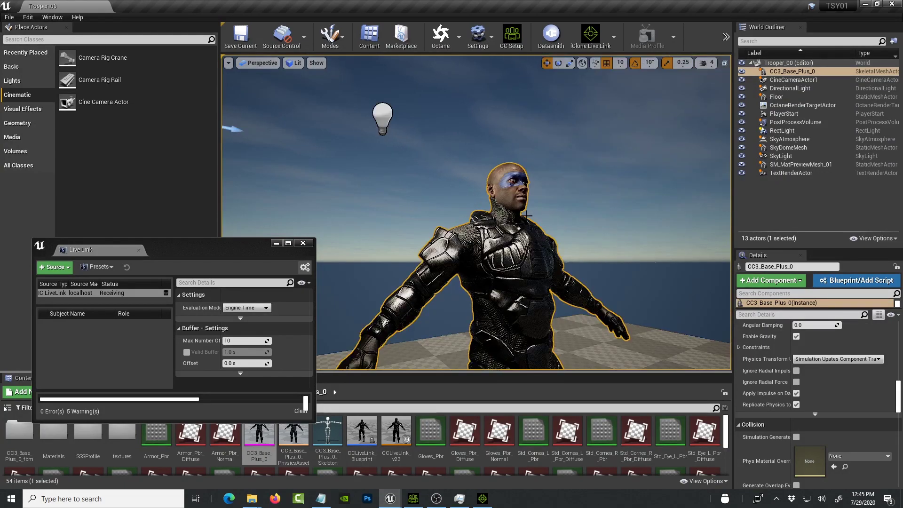
alt+drag(527, 215, 518, 211)
scroll(518, 210, down, 5)
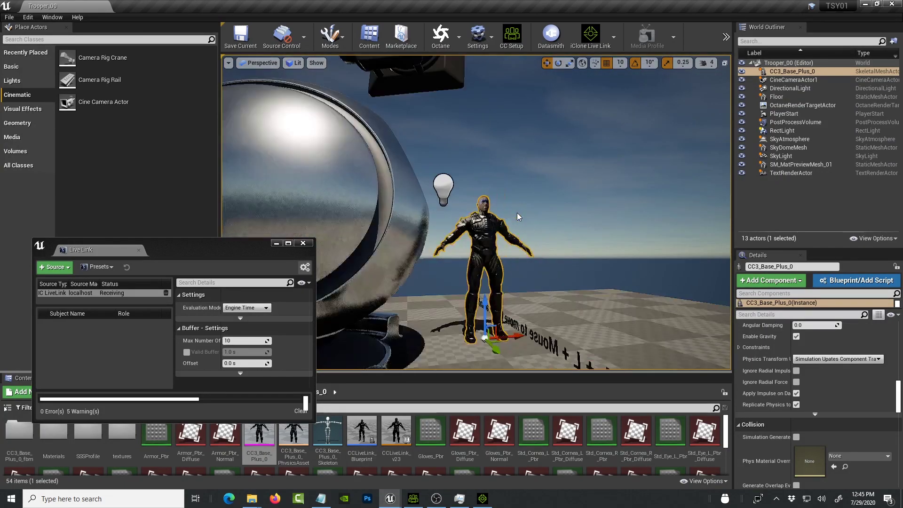
click(262, 64)
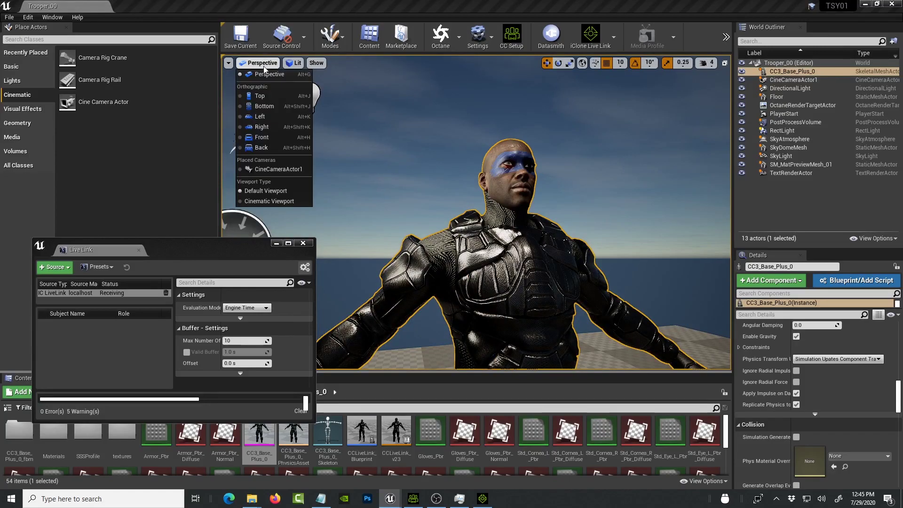
click(278, 169)
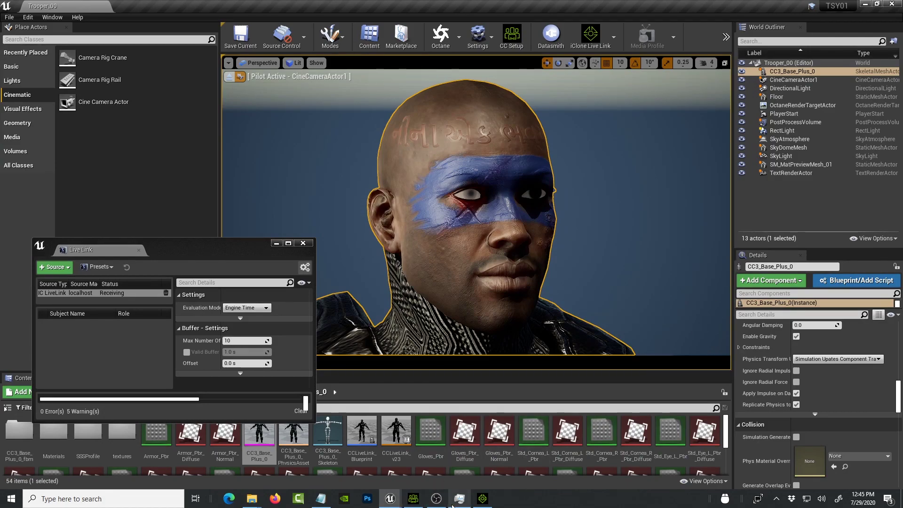
Switch to Character Creator 3 and examine the trooper's white scarred eye and brown eye up close
click(414, 501)
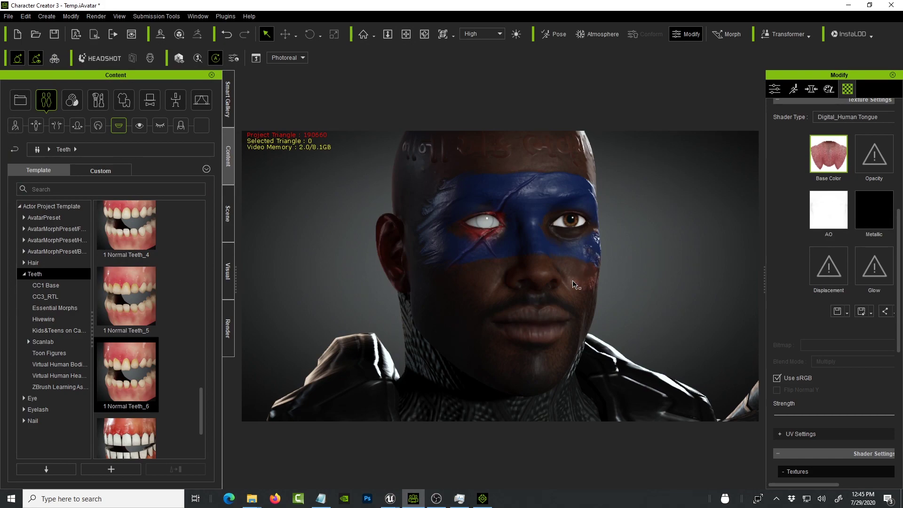
right_drag(524, 275, 637, 306)
right_drag(582, 310, 572, 309)
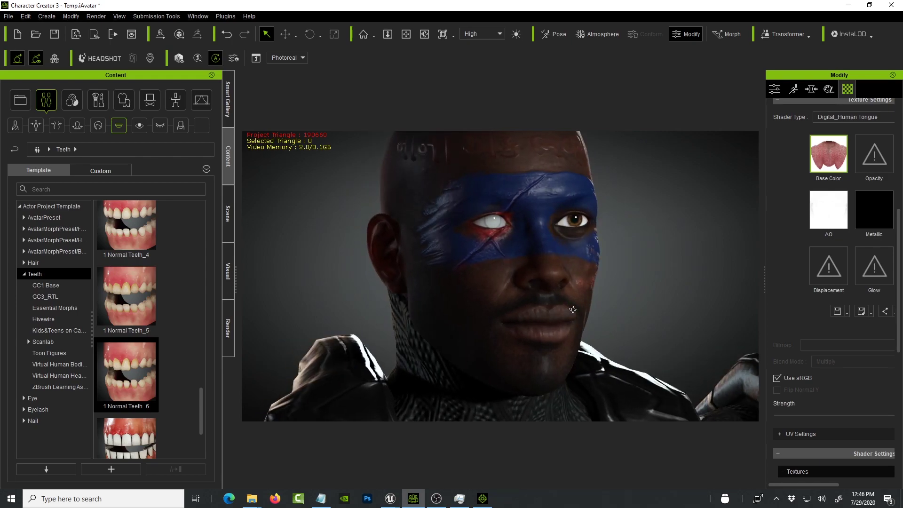
scroll(572, 256, up, 8)
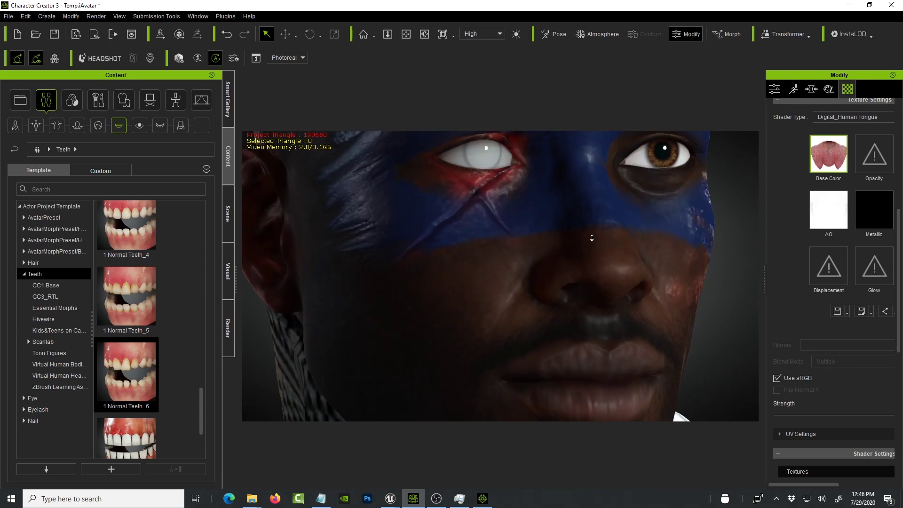
scroll(591, 238, up, 2)
middle_drag(597, 241, 533, 337)
scroll(522, 329, down, 2)
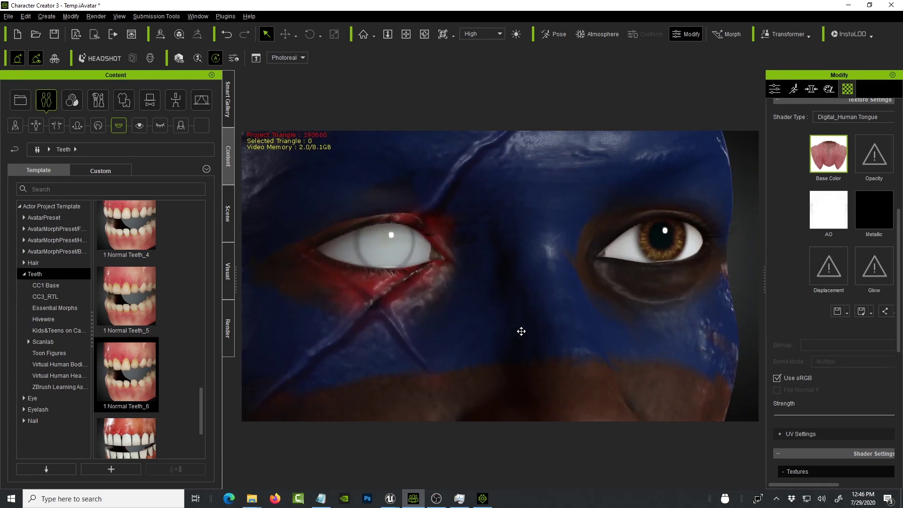